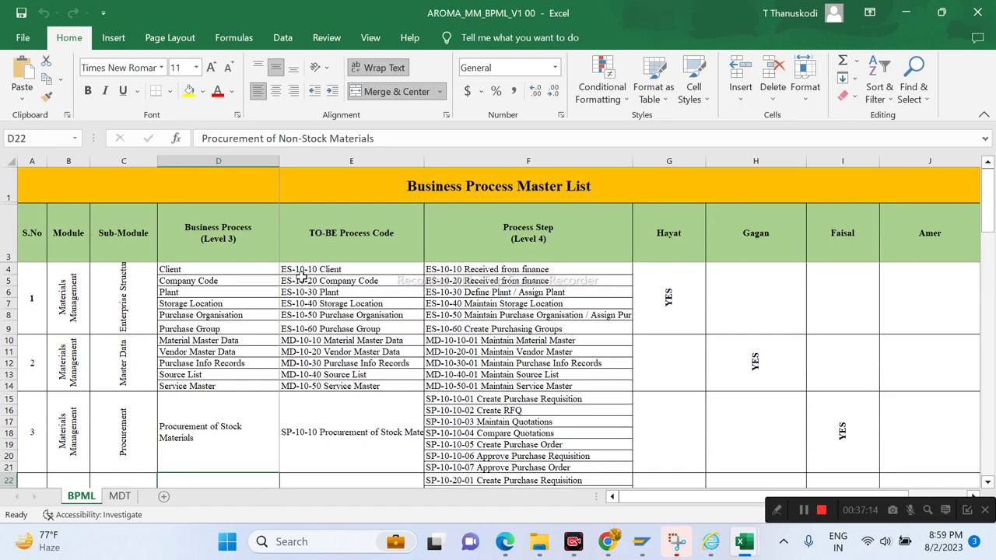
# Examine the procurement entries in the BPML sheet, from stock materials through sub-contracting, with their process codes and Level 4 steps
pyautogui.scroll(-3, 357, 373)
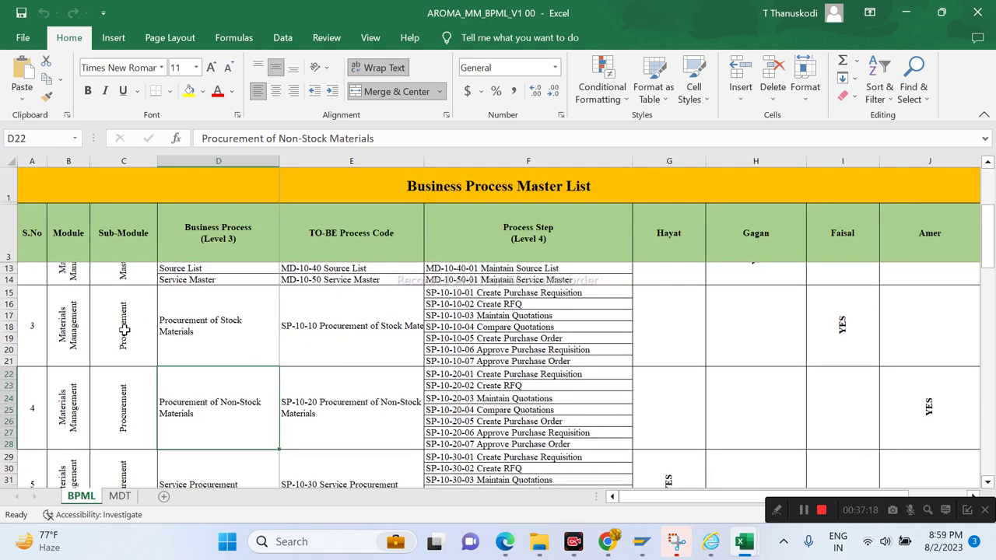
pyautogui.scroll(-1, 343, 340)
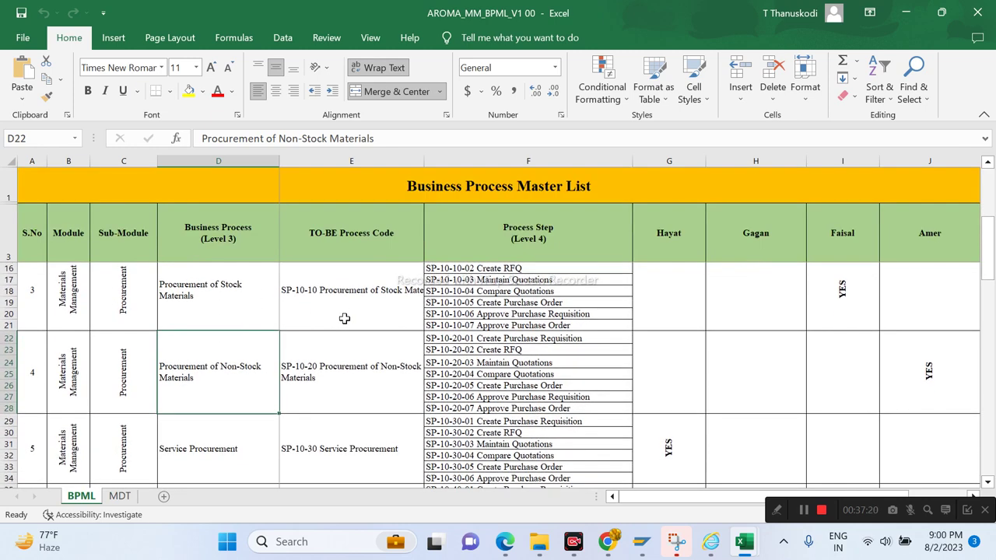
pyautogui.moveTo(490, 268); pyautogui.dragTo(482, 337)
pyautogui.click(364, 353)
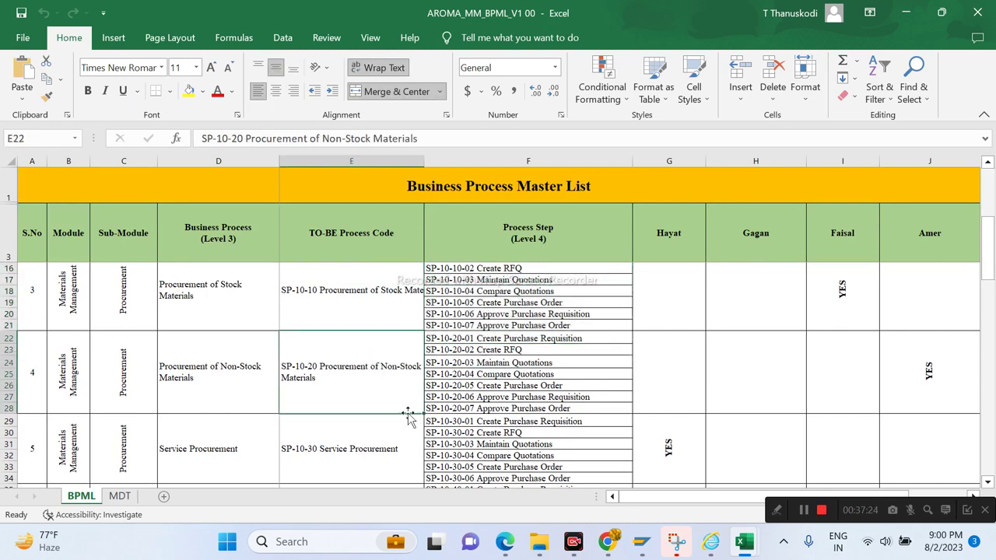
pyautogui.scroll(-1, 355, 396)
pyautogui.click(355, 392)
pyautogui.scroll(-2, 355, 392)
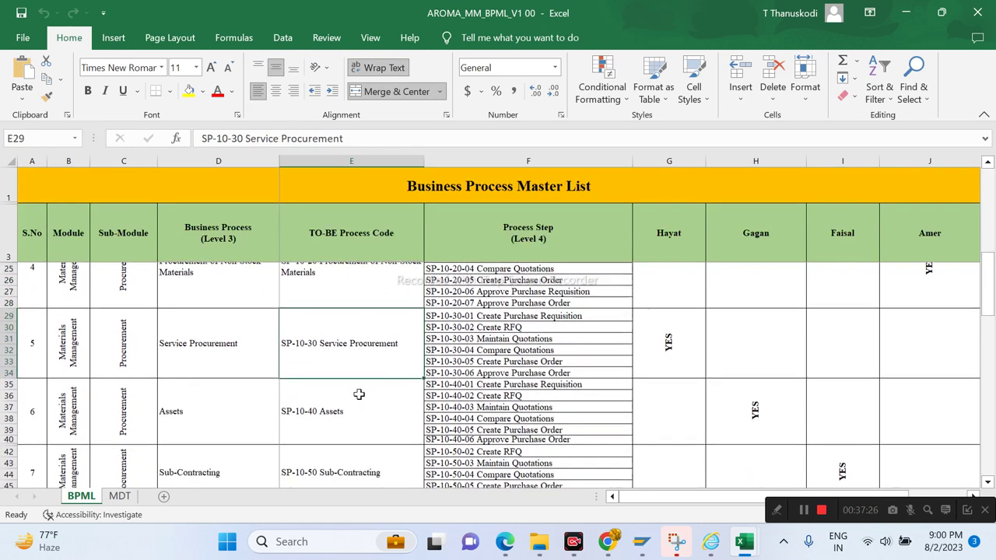
pyautogui.click(355, 366)
pyautogui.click(364, 392)
pyautogui.scroll(-2, 364, 391)
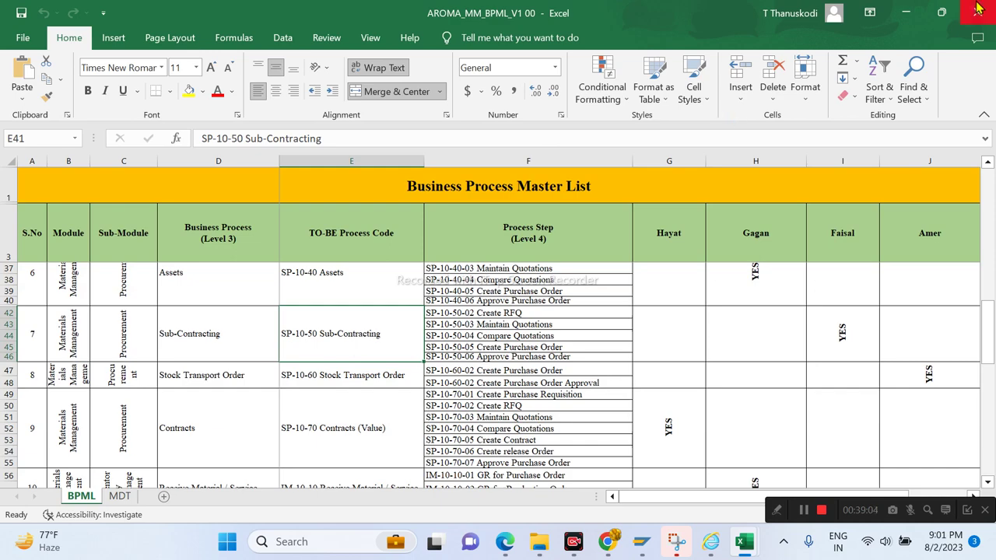
# Leave the open workbooks and view the contents of the Business Process Document-Scope folder within RTP Project Templates
pyautogui.hotkey('alt', 'Tab')
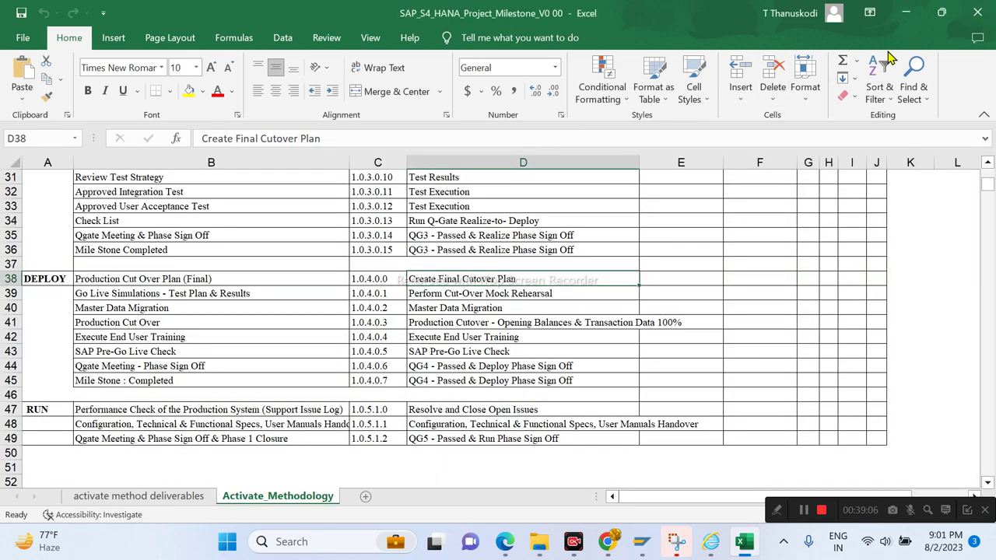
pyautogui.click(905, 12)
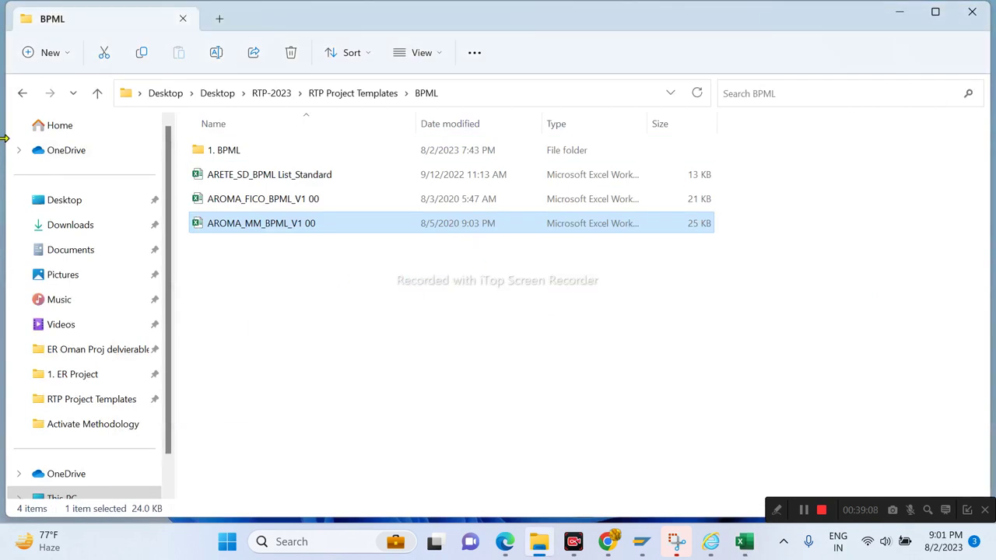
pyautogui.click(22, 93)
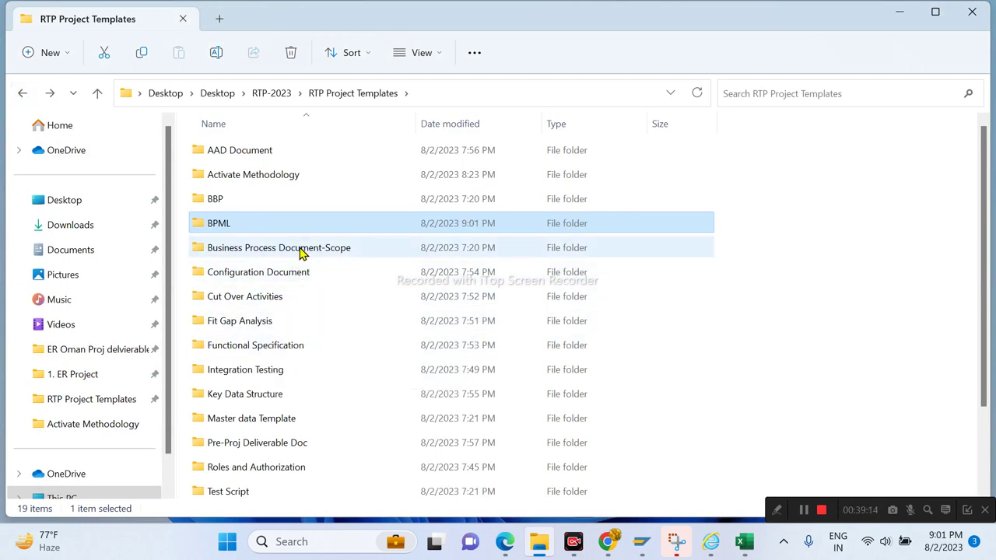
pyautogui.doubleClick(302, 251)
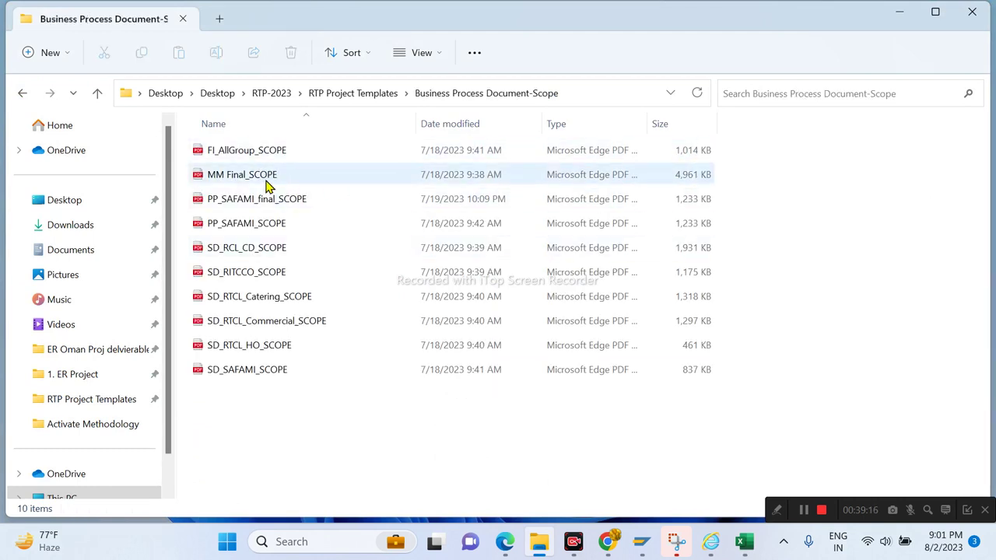
pyautogui.click(23, 93)
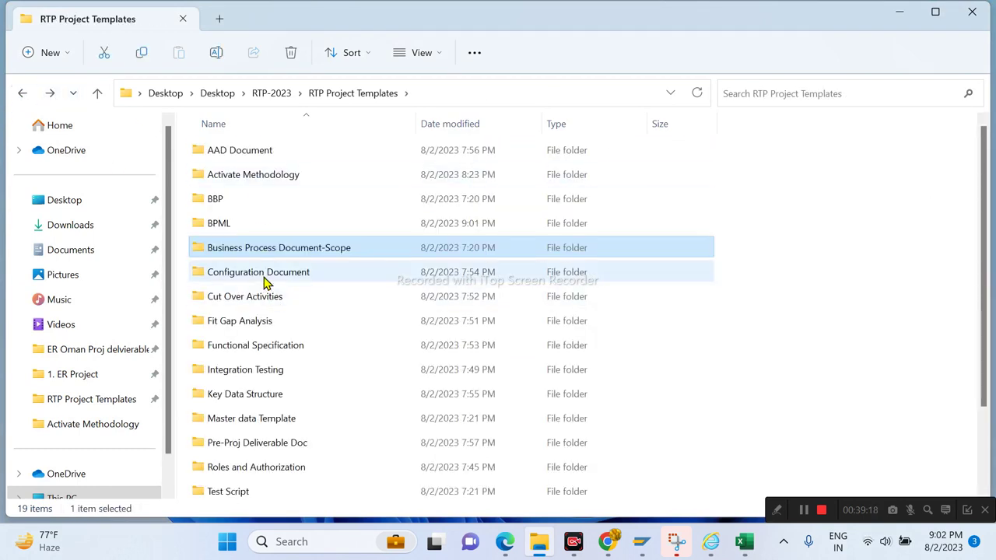
# Open HY_Project_Configuration_Document_V0 00 from the Configuration Document folder and review its table of contents and its plant and storage location sections
pyautogui.doubleClick(264, 279)
pyautogui.doubleClick(241, 151)
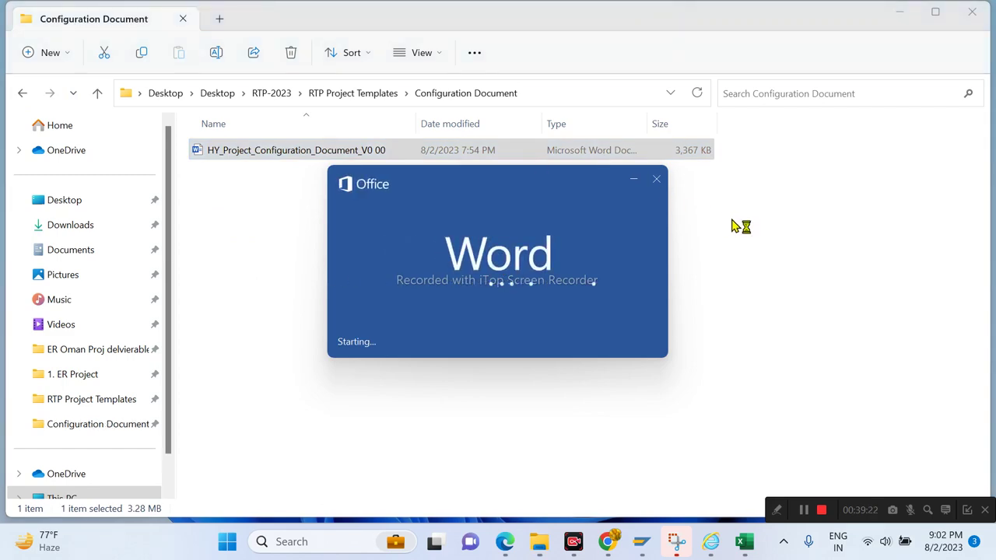
pyautogui.scroll(-10, 685, 350)
pyautogui.scroll(-15, 679, 393)
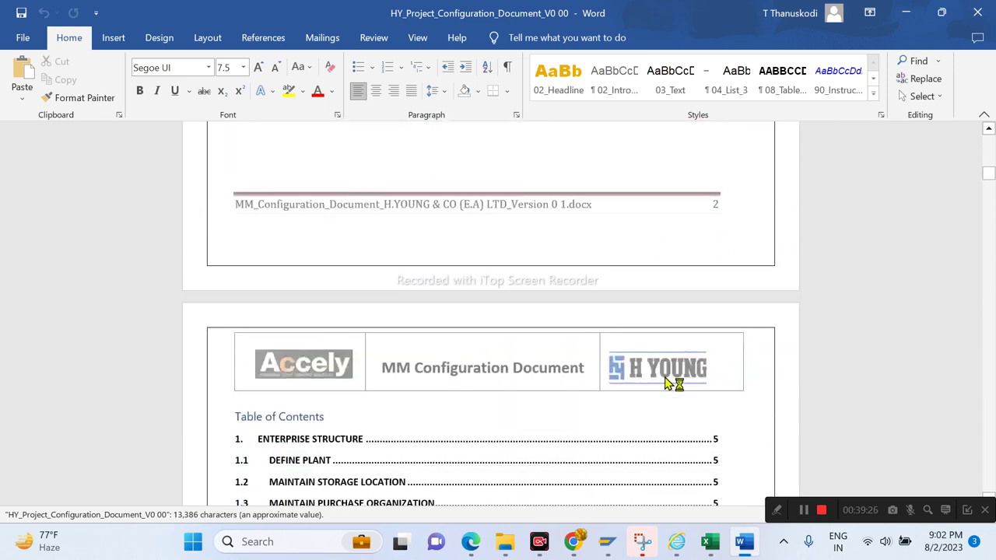
pyautogui.scroll(-8, 669, 381)
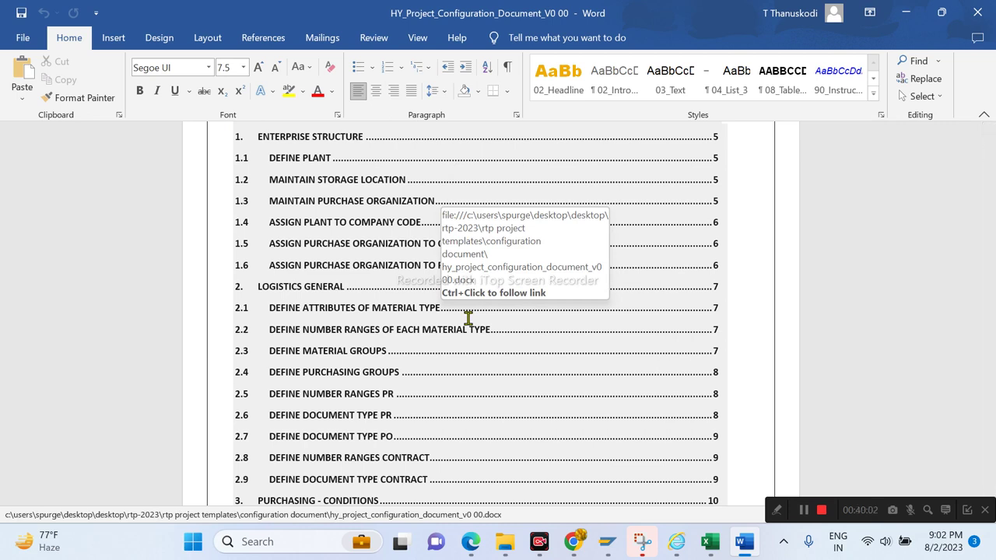
pyautogui.scroll(-15, 467, 318)
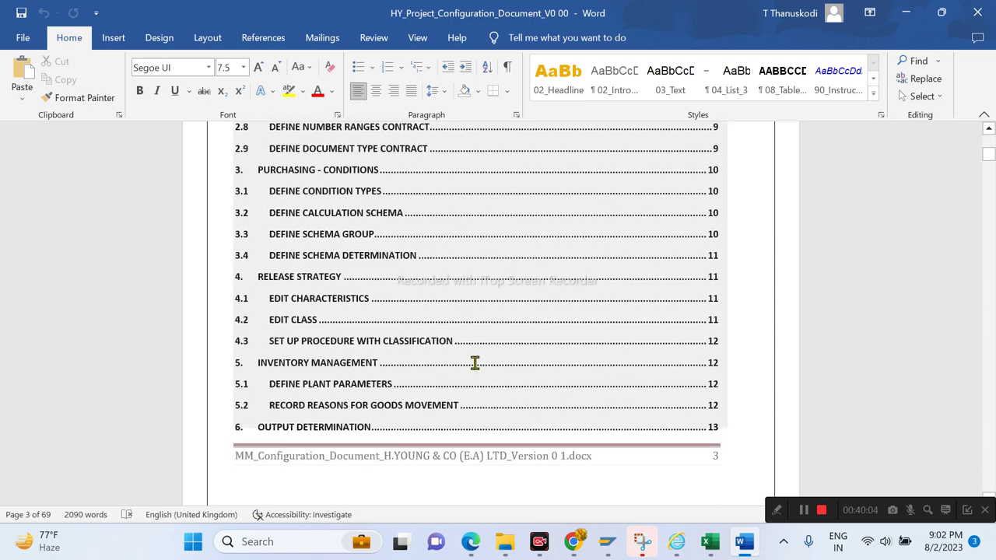
pyautogui.scroll(-20, 490, 384)
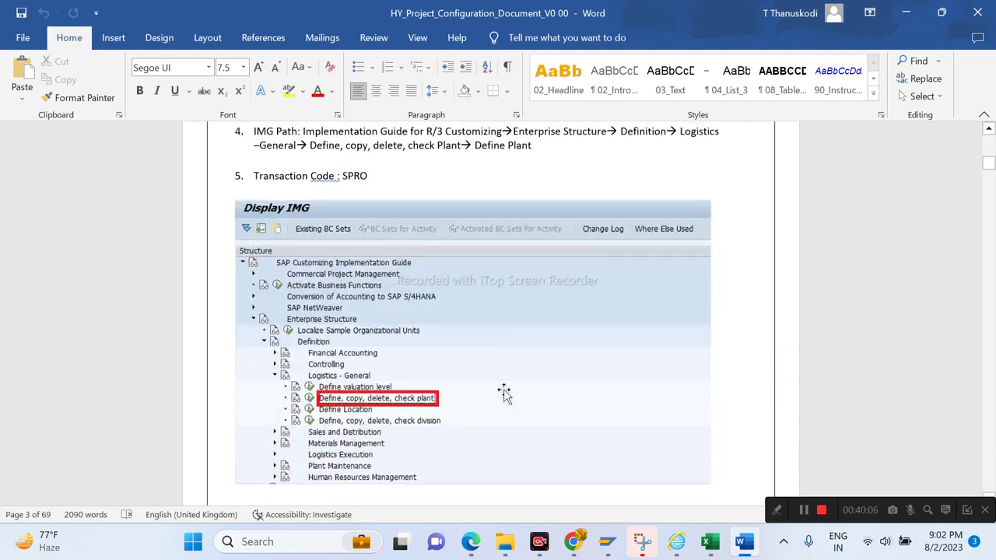
pyautogui.scroll(-20, 502, 396)
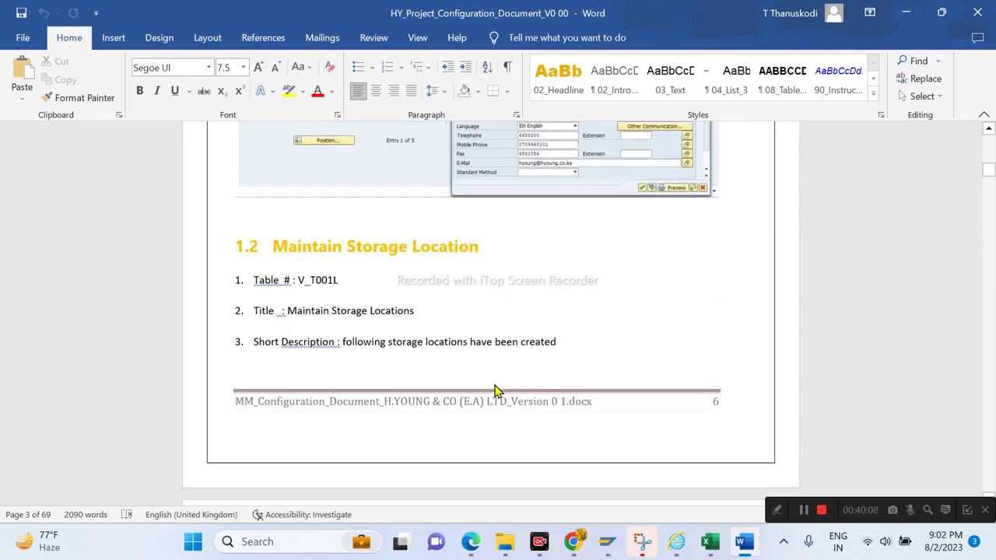
pyautogui.click(976, 16)
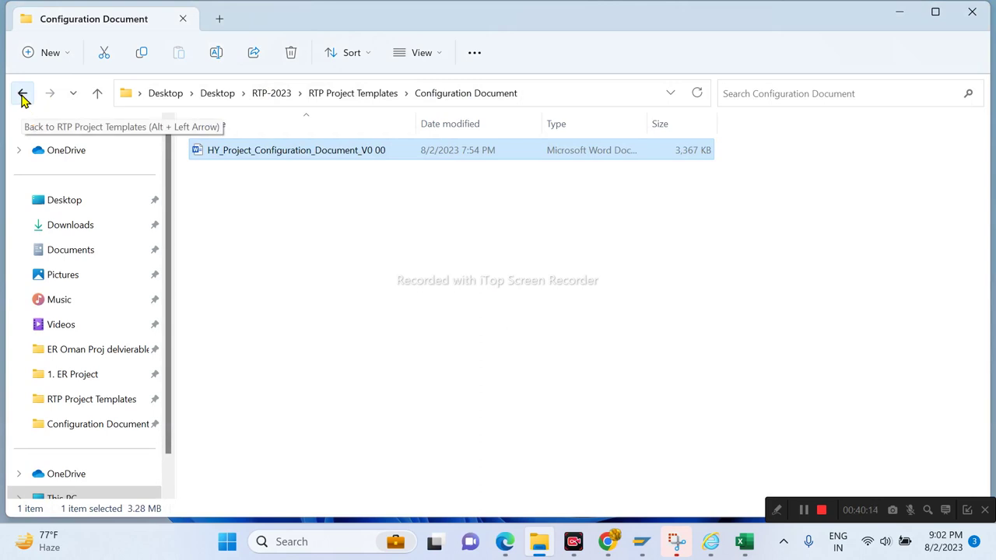
# Open the EN_Material (deprecated)-01 migration template from the Cut Over Activities folder in RTP Project Templates
pyautogui.click(22, 95)
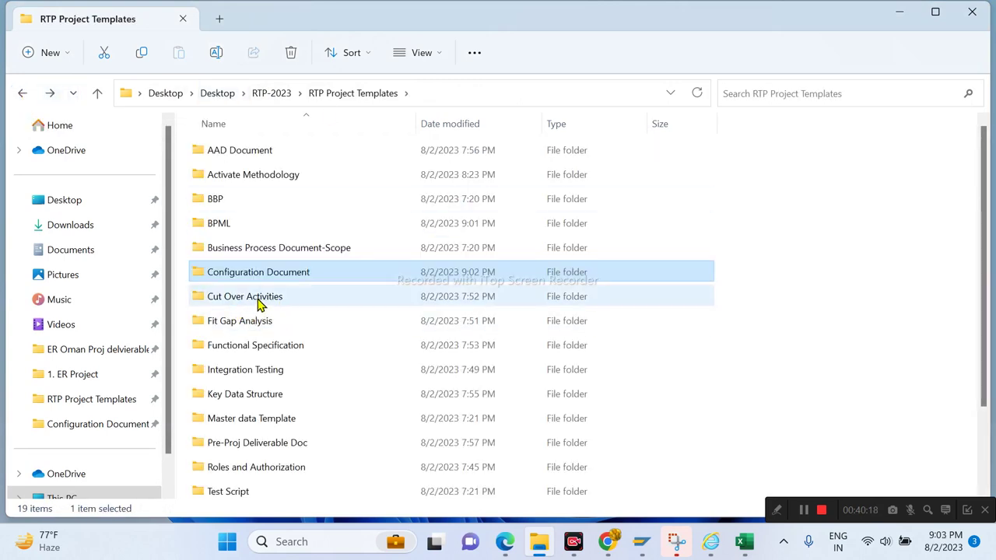
pyautogui.doubleClick(262, 301)
pyautogui.scroll(-1, 291, 351)
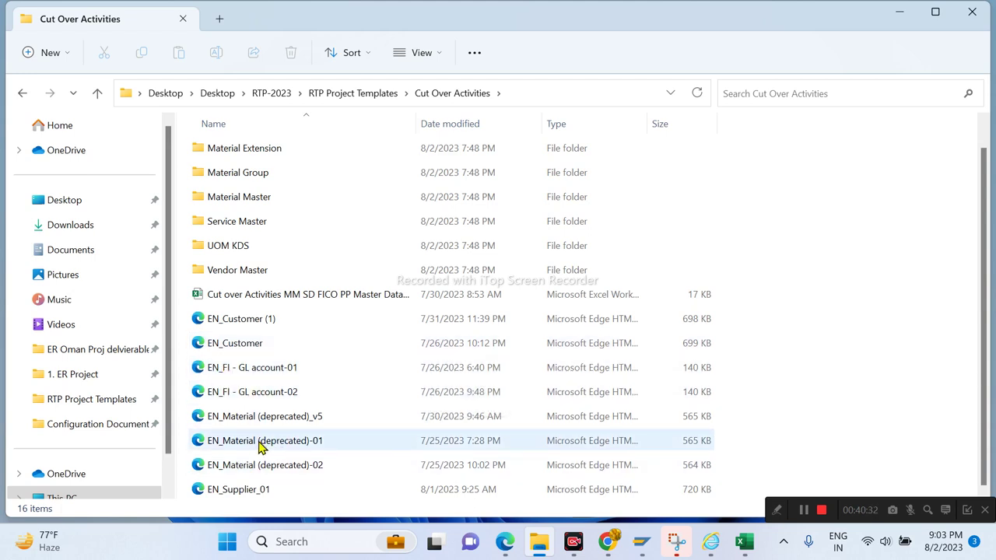
pyautogui.moveTo(260, 443); pyautogui.dragTo(710, 325)
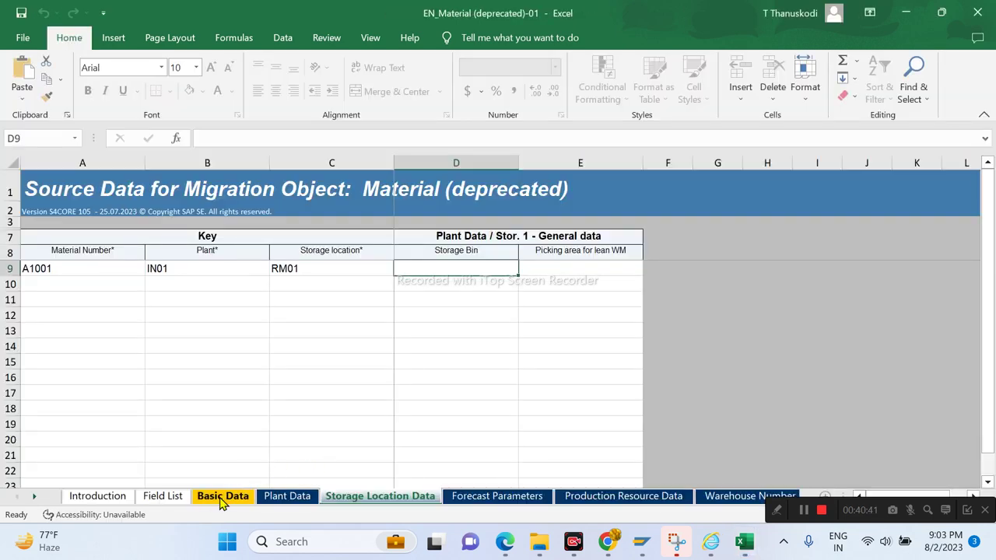
# Review the migration template's Introduction sheet and the field descriptions, types and lengths in its Field List sheet
pyautogui.click(221, 498)
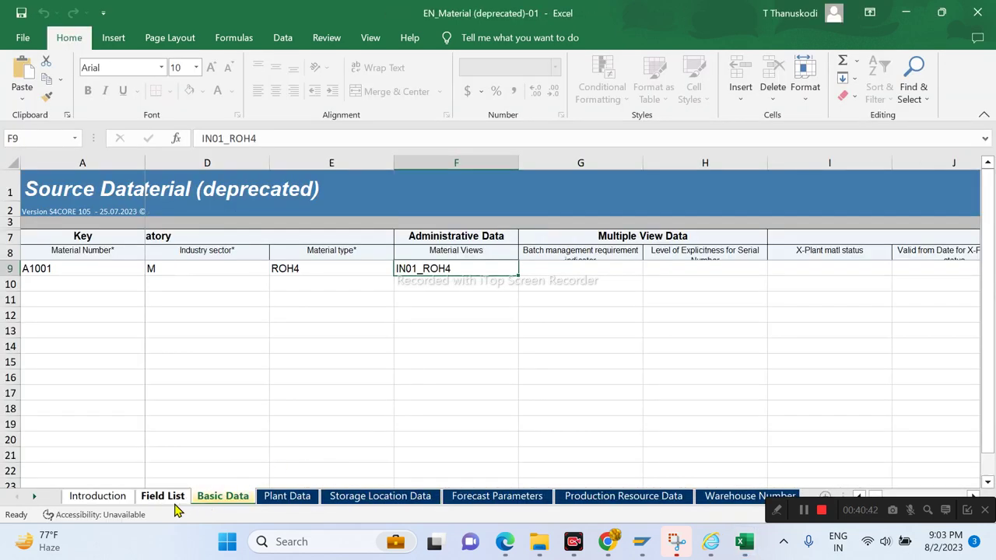
pyautogui.click(115, 498)
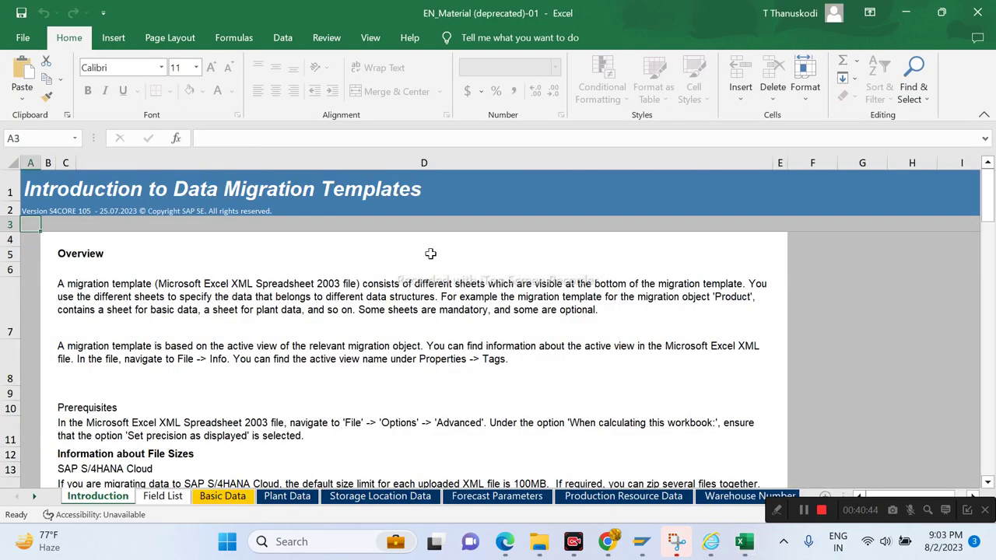
pyautogui.scroll(-2, 298, 346)
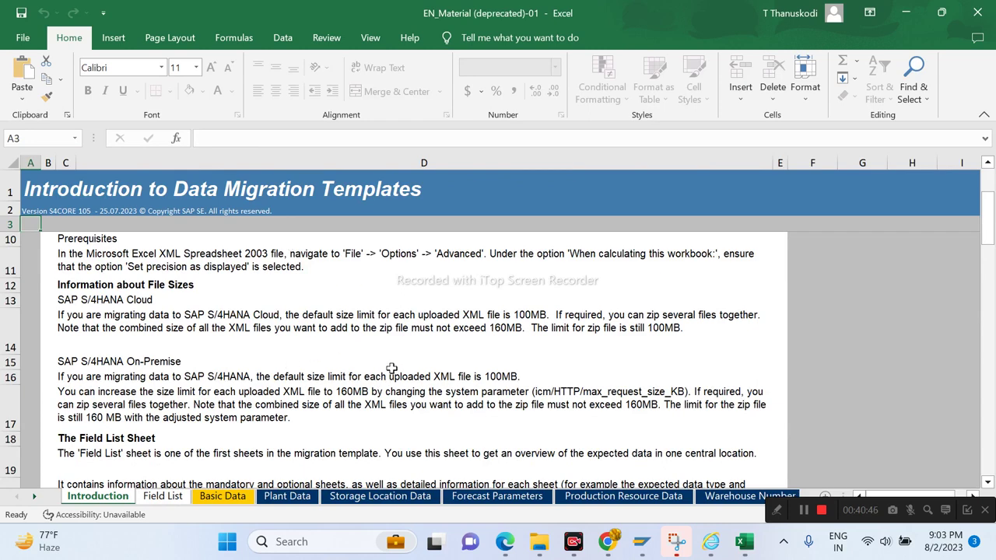
pyautogui.click(169, 498)
pyautogui.scroll(-9, 273, 311)
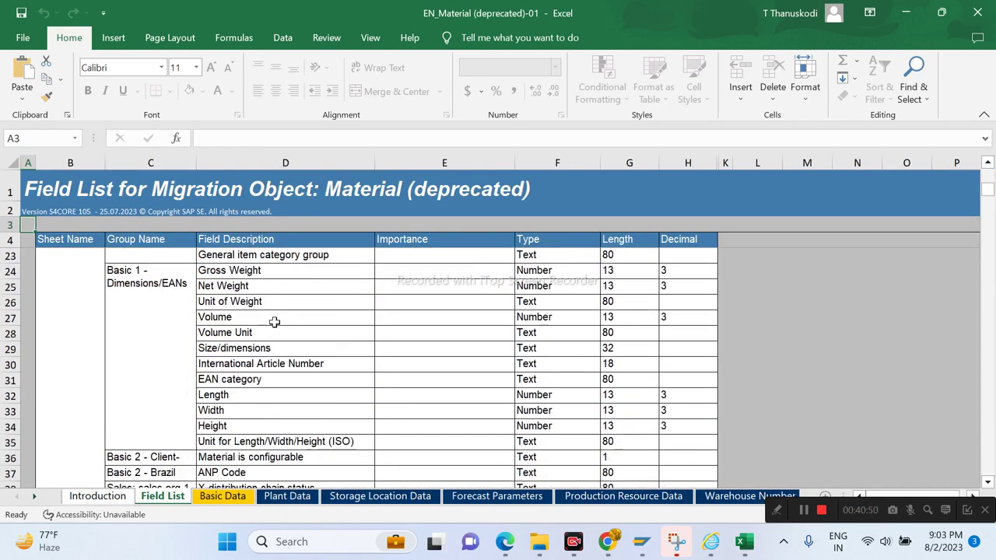
pyautogui.scroll(-10, 274, 319)
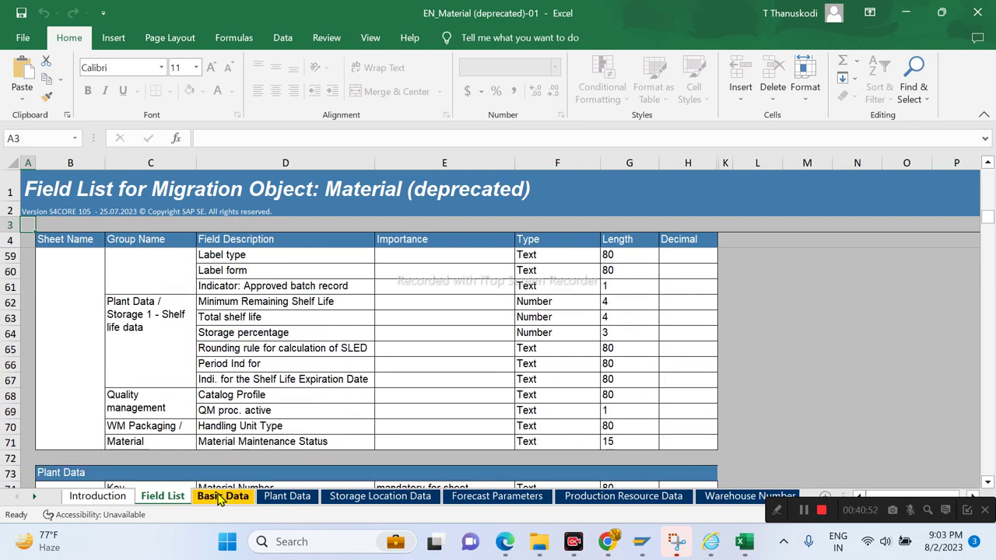
# Inspect the Basic Data sheet's header row and the material number and industry sector entries for material A1001
pyautogui.click(221, 498)
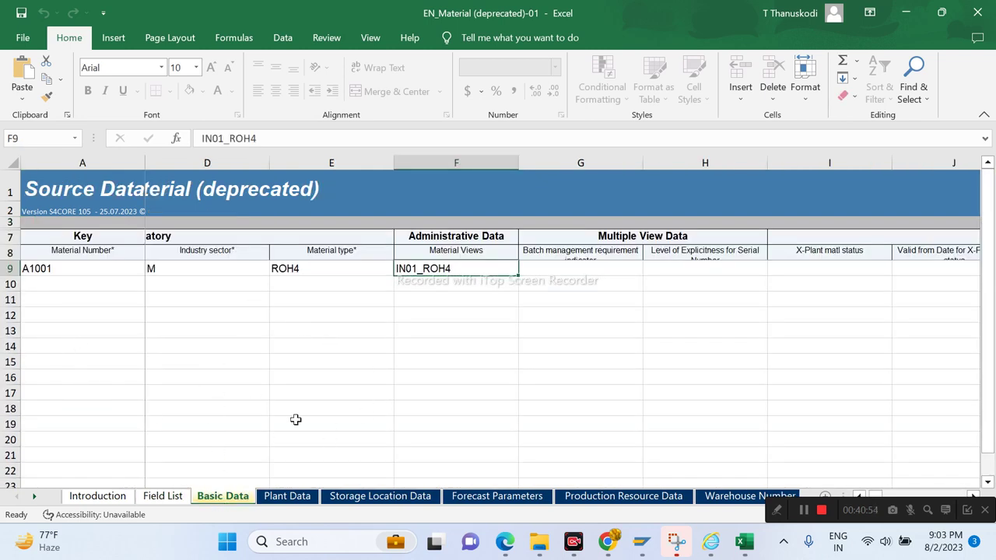
pyautogui.click(50, 274)
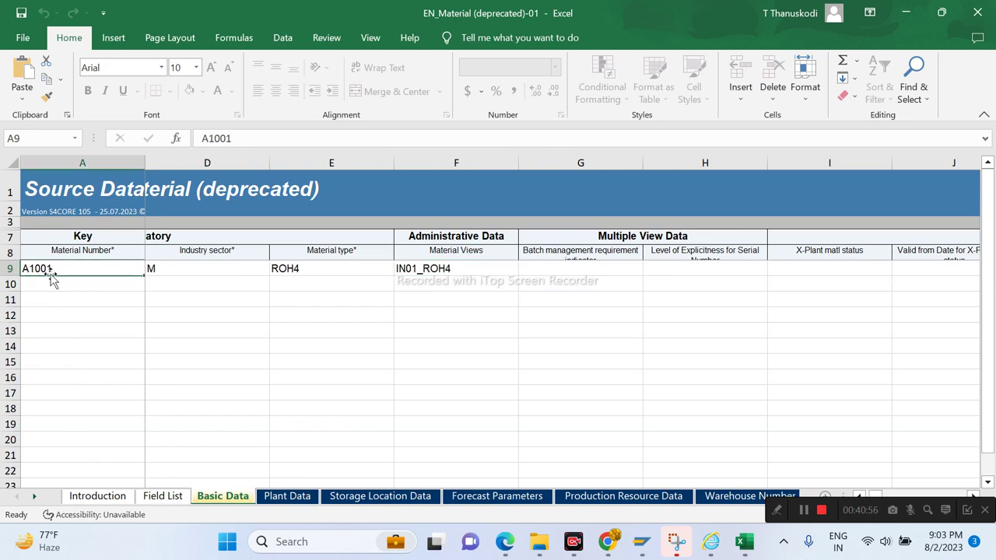
pyautogui.click(191, 273)
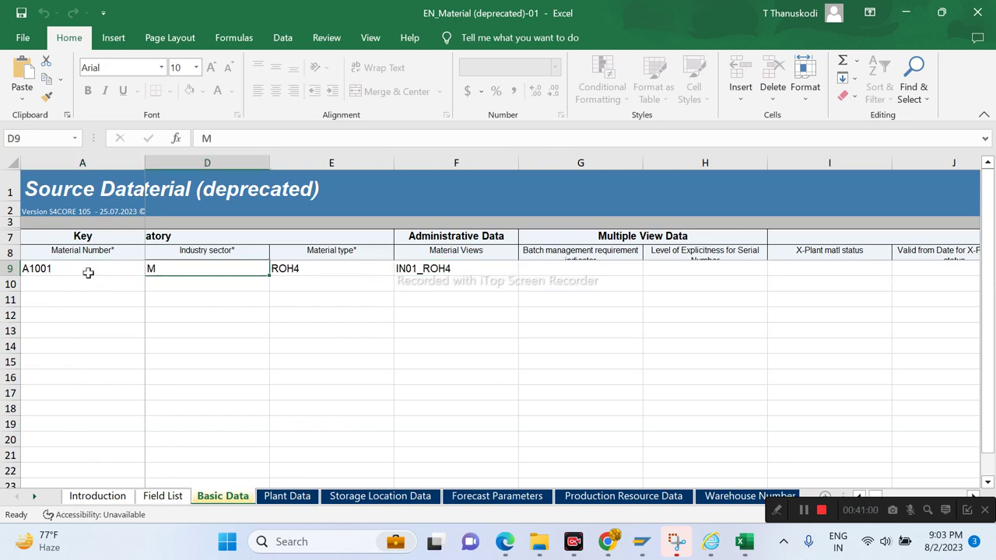
pyautogui.click(9, 252)
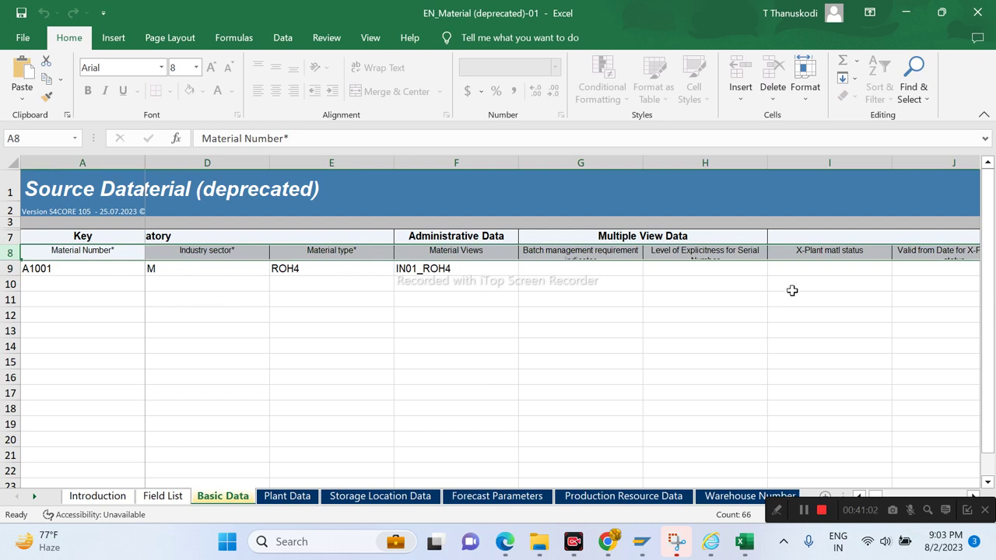
pyautogui.click(646, 300)
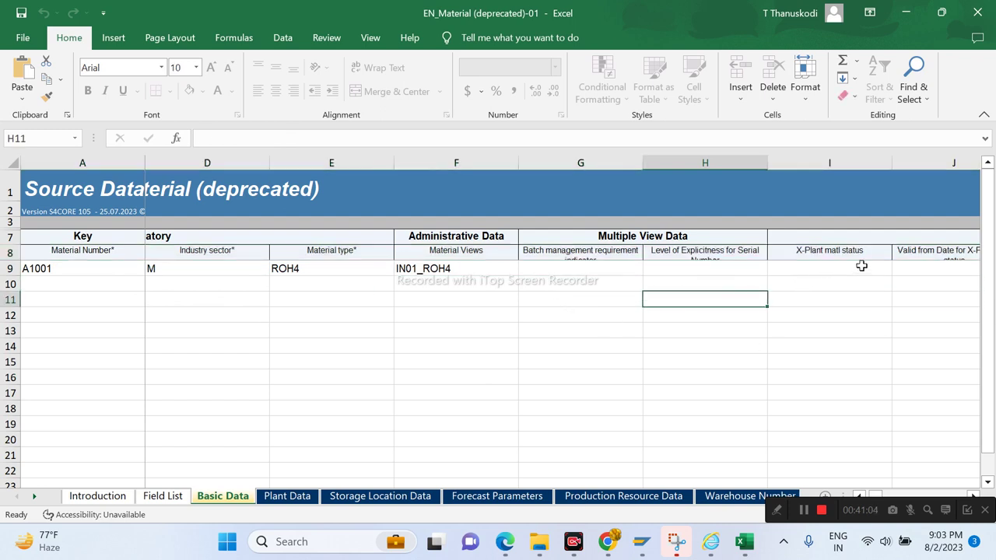
pyautogui.click(576, 270)
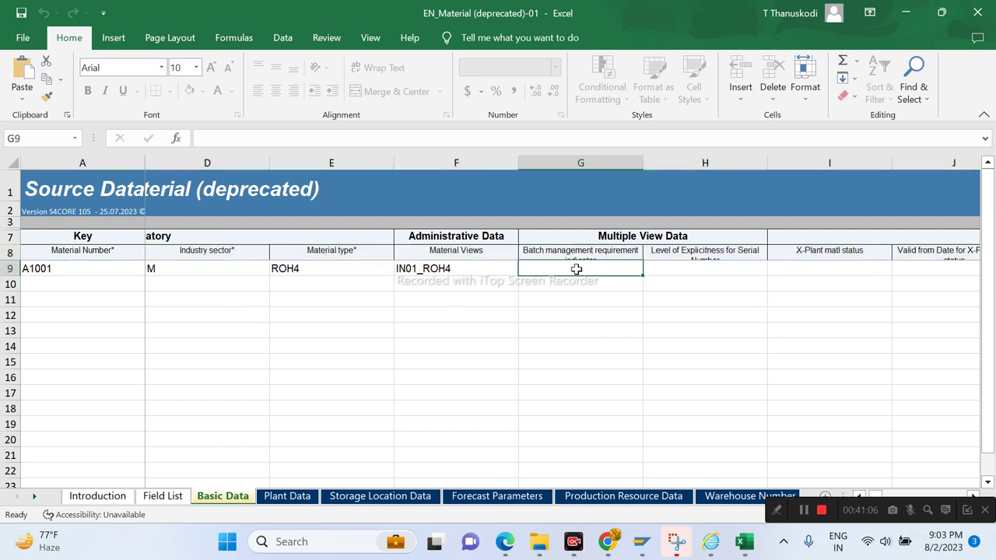
# Examine material A1001's multiple view and Basic 1 general data fields on the Basic Data sheet, through to product hierarchy
pyautogui.press('Right')
pyautogui.press('Right')
pyautogui.press('Right')
pyautogui.press('Right')
pyautogui.press('Right')
pyautogui.press('Right')
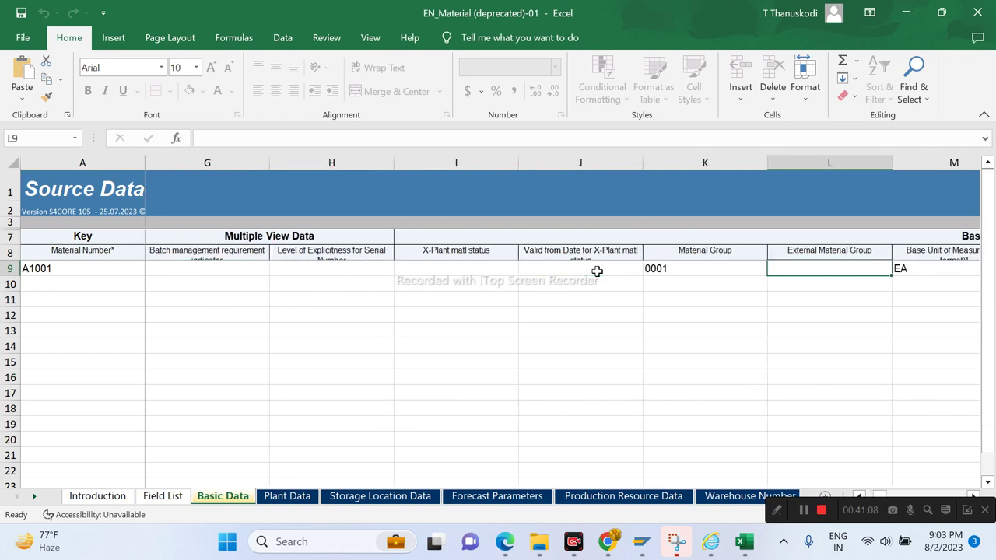
pyautogui.press('Right')
pyautogui.press('Right')
pyautogui.press('Right')
pyautogui.press('Right')
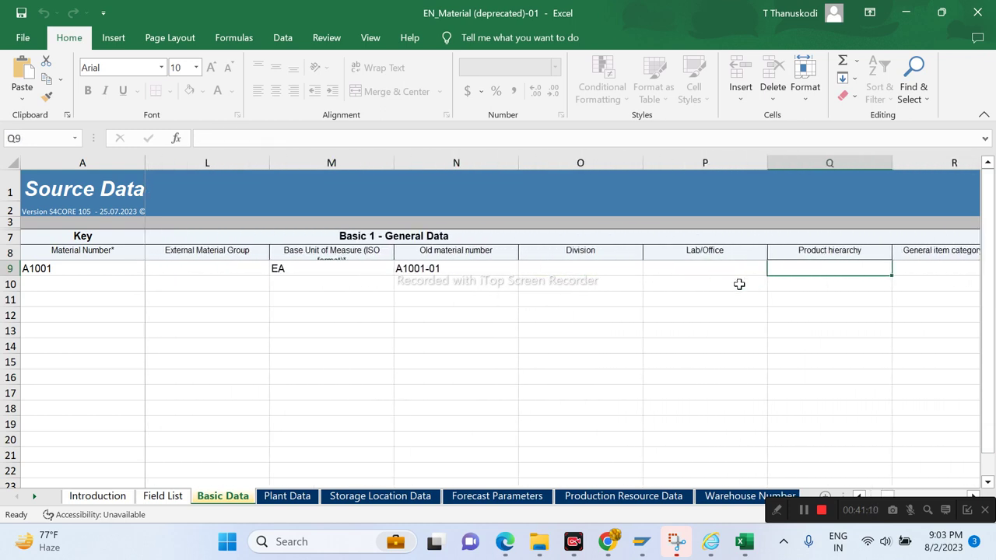
# Examine the item category, weight, volume and dimension fields for material A1001 on the Basic Data sheet
pyautogui.press('Right')
pyautogui.press('Right')
pyautogui.press('Right')
pyautogui.press('Right')
pyautogui.press('Right')
pyautogui.press('Right')
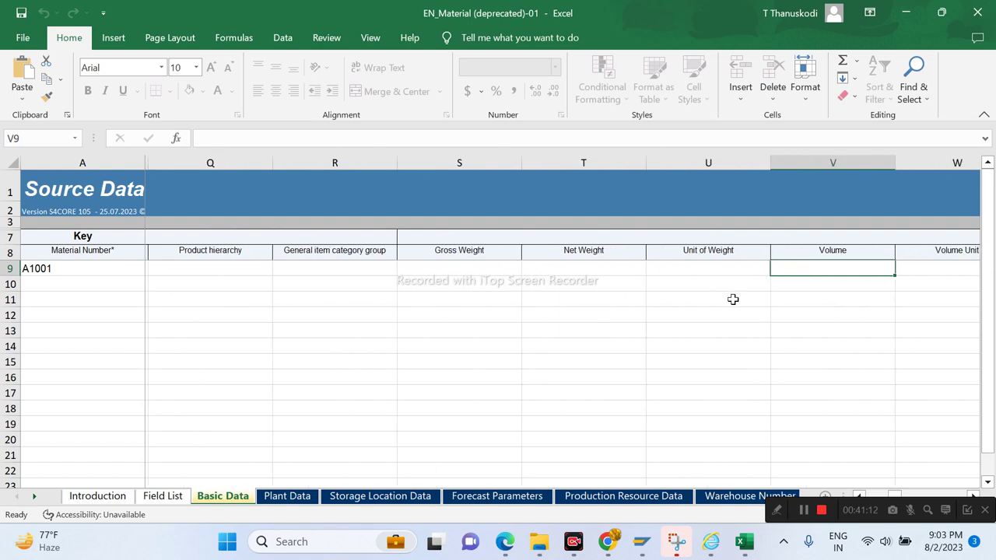
pyautogui.press('Right')
pyautogui.press('Right')
pyautogui.press('Right')
pyautogui.press('Right')
pyautogui.press('Right')
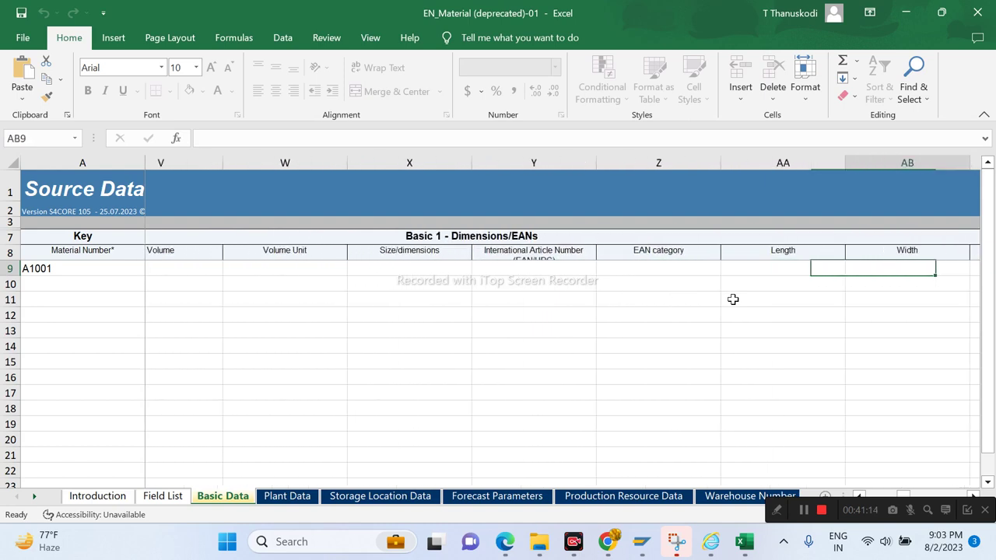
# Review material A1001's entries on the Plant Data sheet and compare the material number with the Basic Data sheet
pyautogui.click(292, 497)
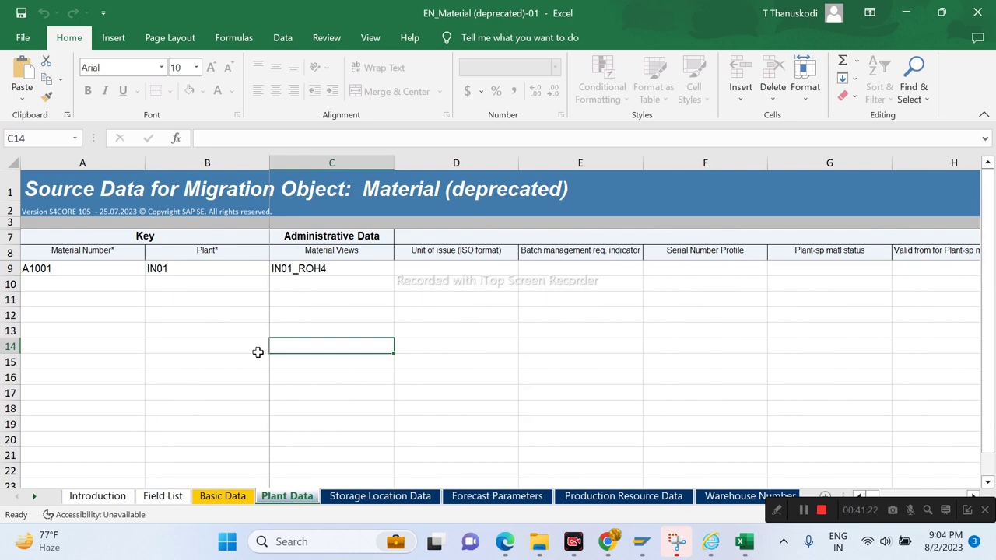
pyautogui.click(431, 266)
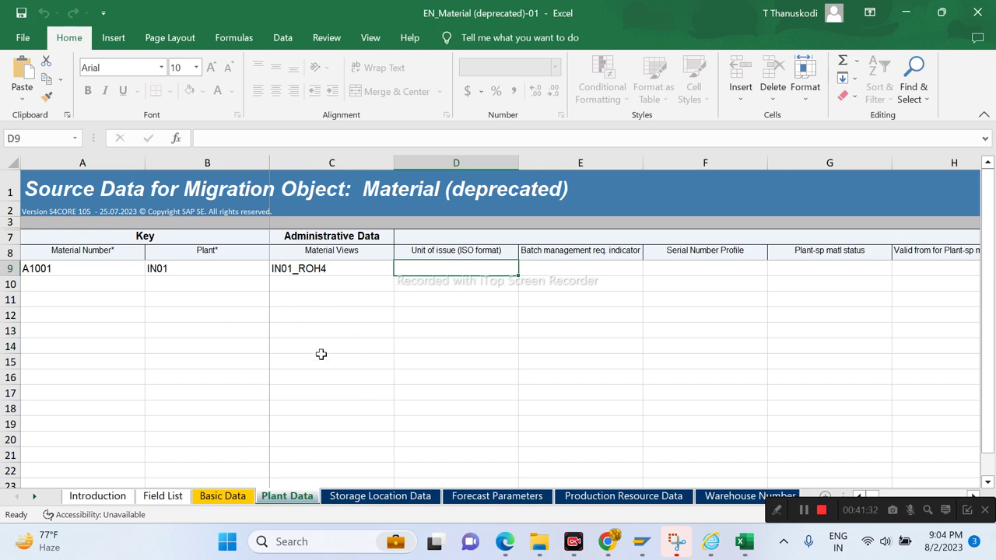
pyautogui.click(52, 267)
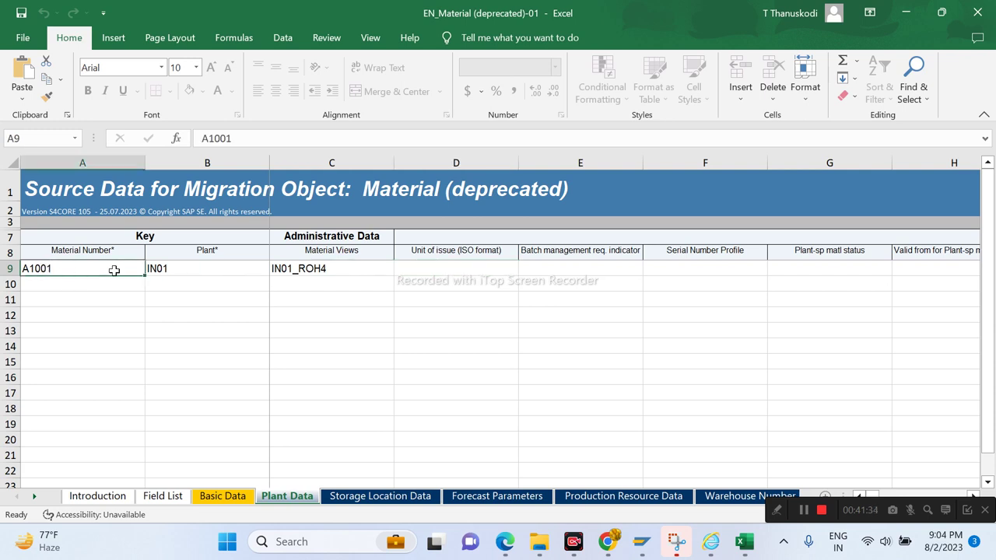
pyautogui.click(224, 495)
pyautogui.click(63, 268)
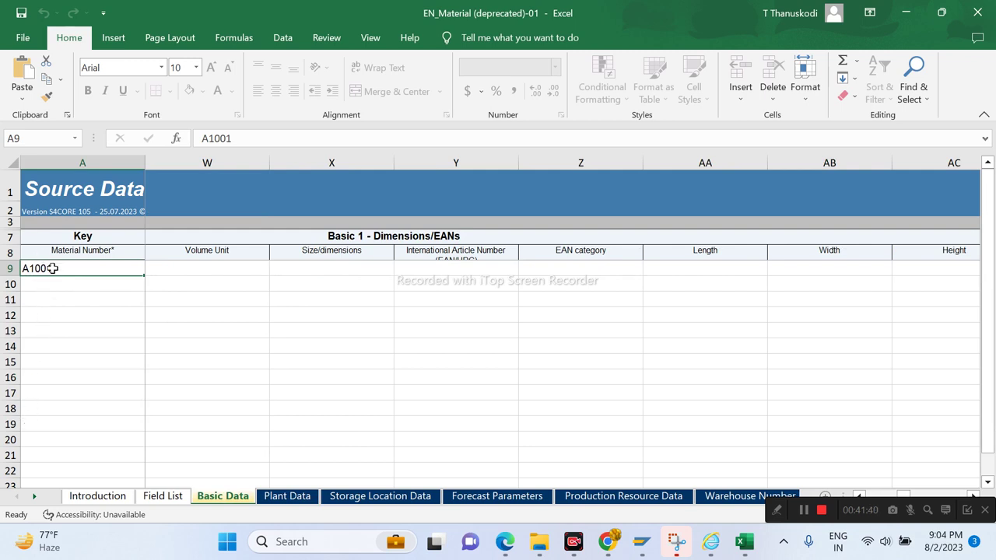
pyautogui.click(292, 497)
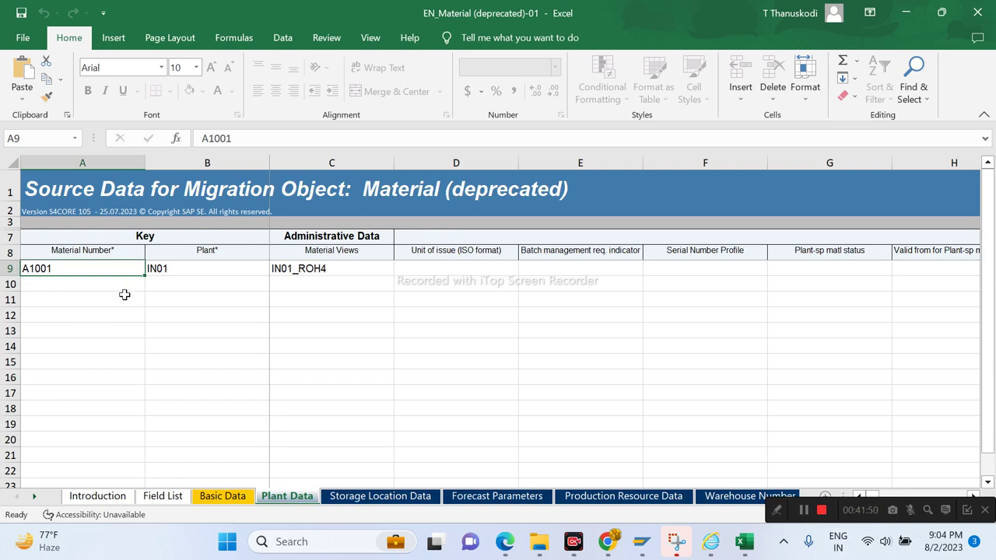
# Look through the Storage Location Data, Forecast Parameters, Production Resource Data, Warehouse Number Data and Storage Type Data sheets
pyautogui.click(400, 497)
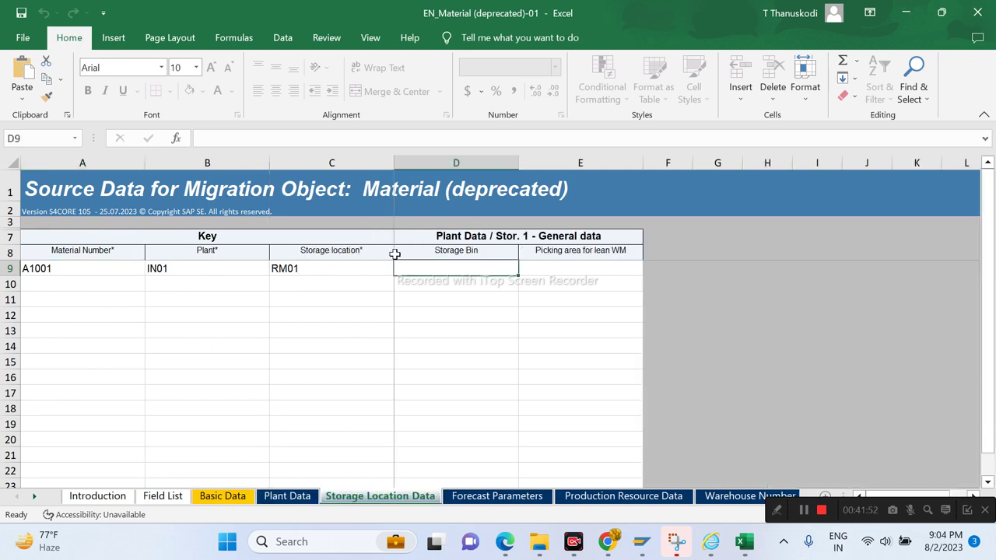
pyautogui.click(535, 501)
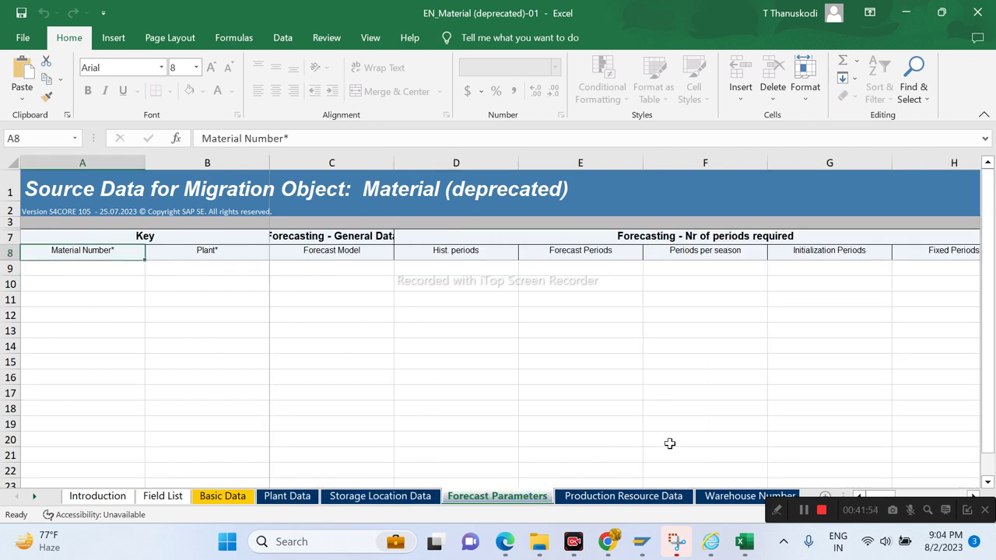
pyautogui.click(652, 503)
pyautogui.click(718, 496)
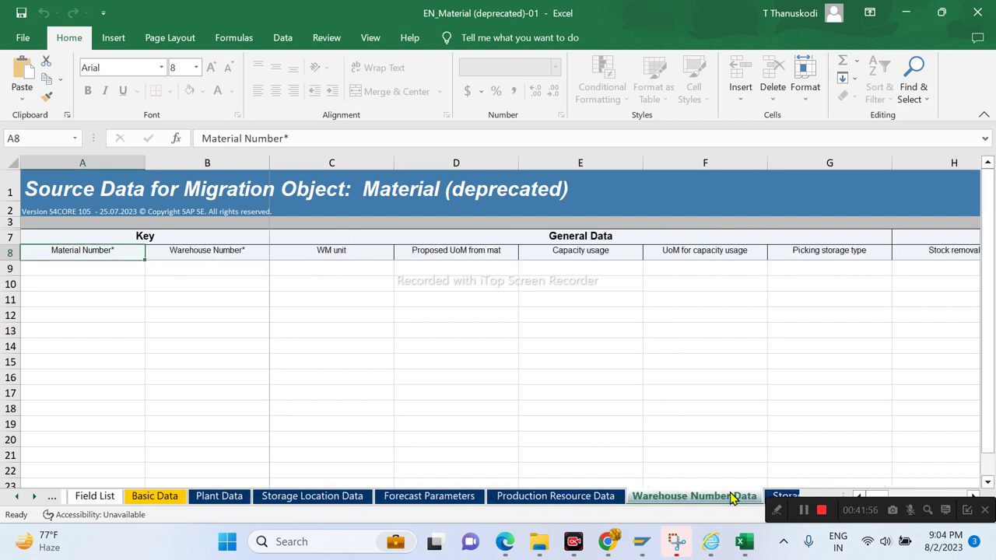
pyautogui.click(782, 497)
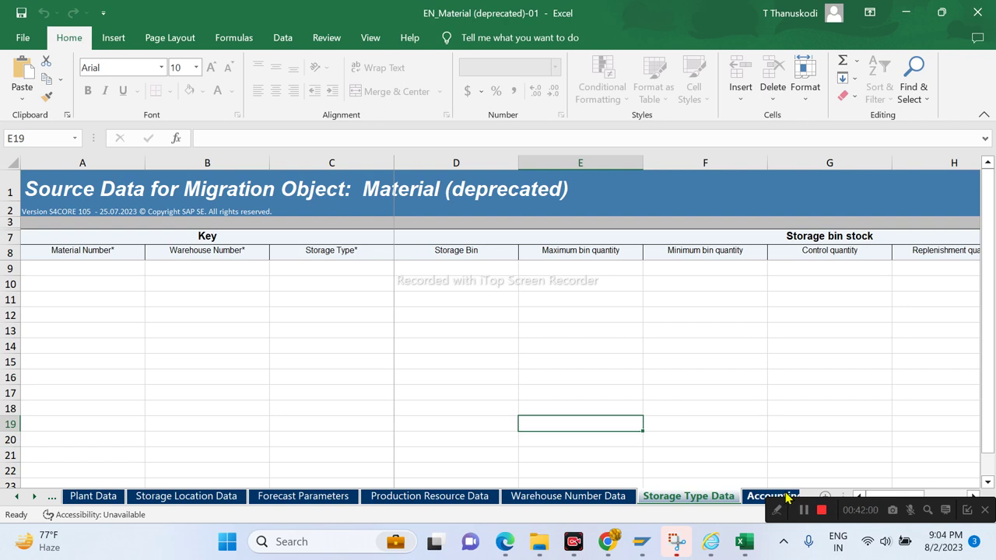
# Examine the general valuation fields for material A1001 on the Accounting Data sheet, from valuation area to price determination control
pyautogui.click(787, 498)
pyautogui.click(73, 270)
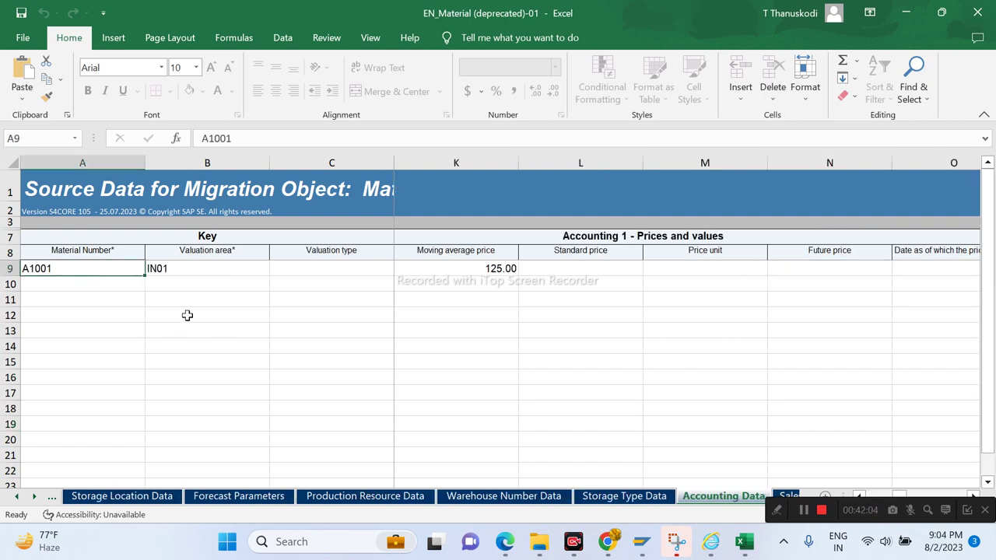
pyautogui.press('Right')
pyautogui.press('Right')
pyautogui.press('Right')
pyautogui.press('Right')
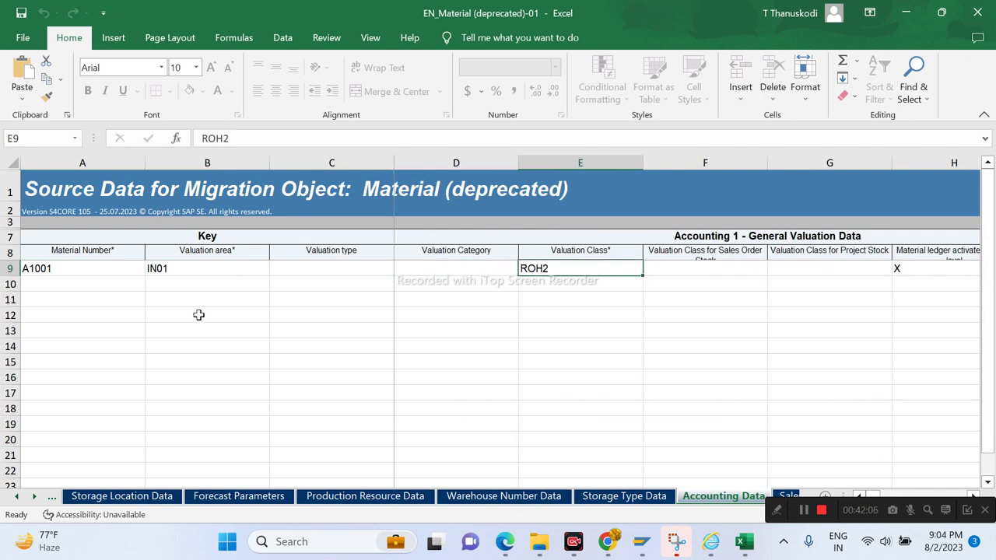
pyautogui.press('Right')
pyautogui.press('Right')
pyautogui.press('Right')
pyautogui.press('Right')
pyautogui.press('Right')
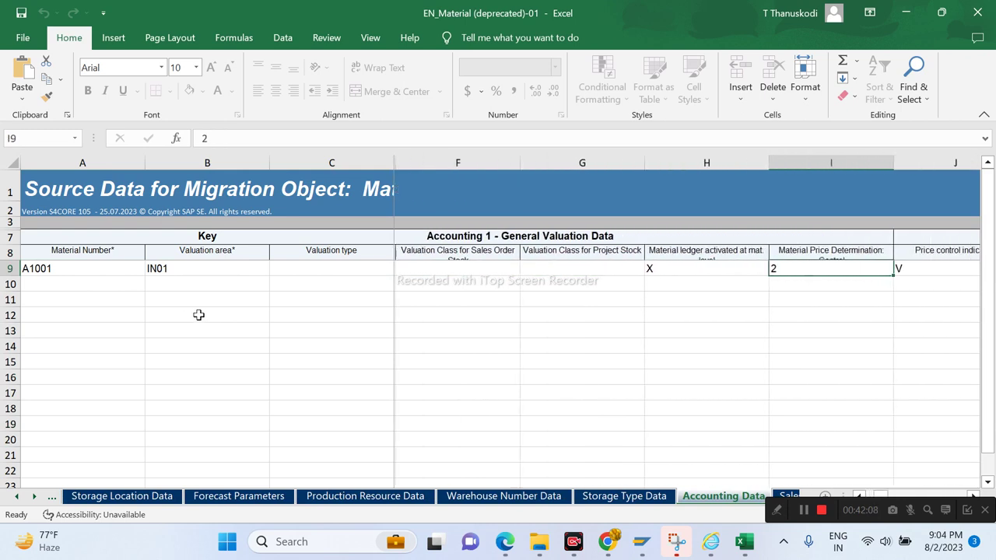
# Examine the price fields for material A1001 on the Accounting Data sheet, ending back at its material number
pyautogui.press('Right')
pyautogui.press('Right')
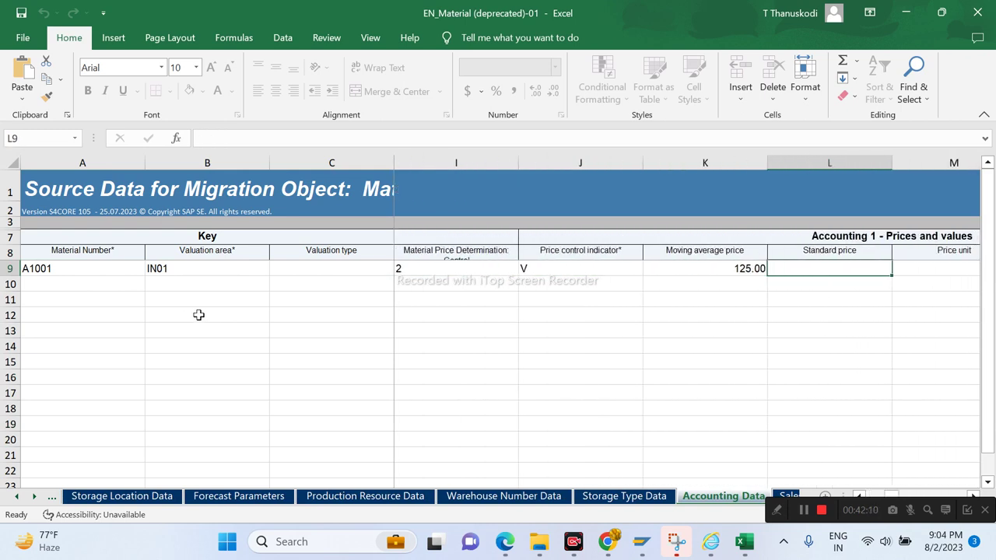
pyautogui.press('Right')
pyautogui.press('Right')
pyautogui.press('Right')
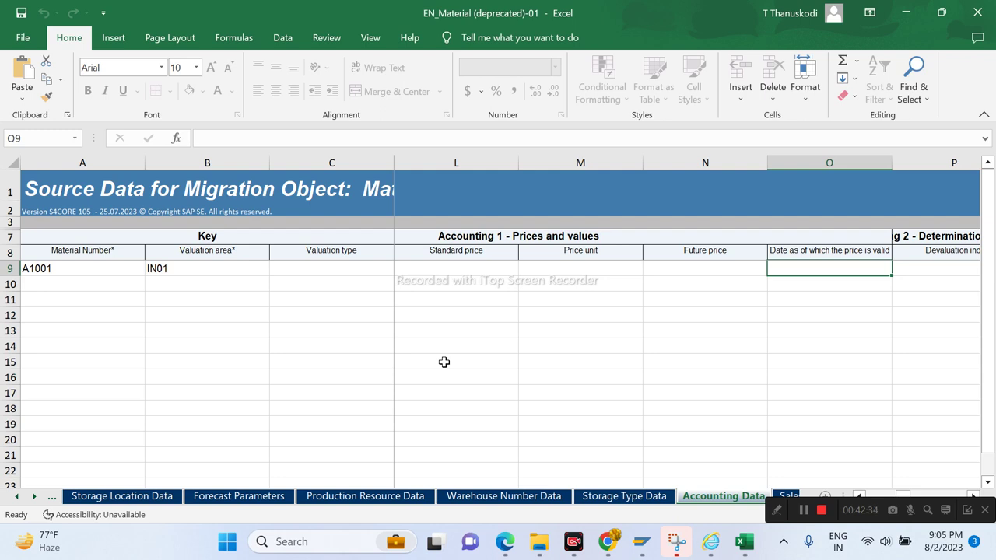
pyautogui.click(45, 270)
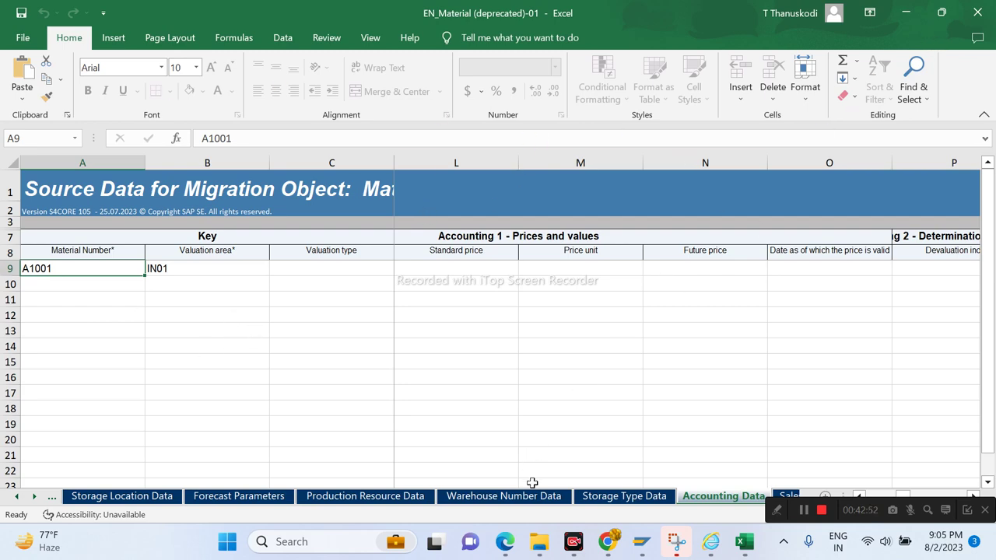
# Switch to File Explorer and look over the GL account and EN_Supplier_01 templates in the Cut Over Activities folder
pyautogui.click(539, 542)
pyautogui.click(258, 372)
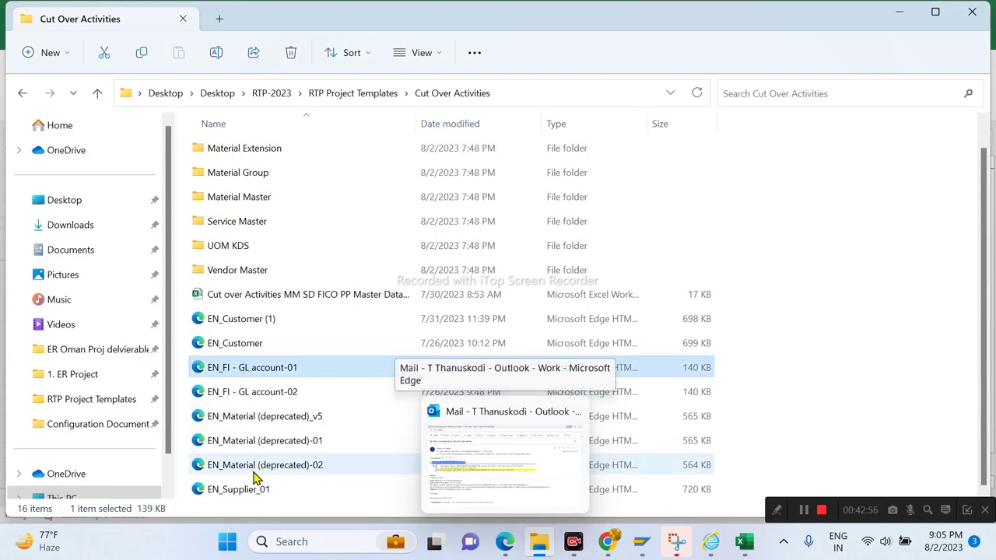
pyautogui.click(243, 495)
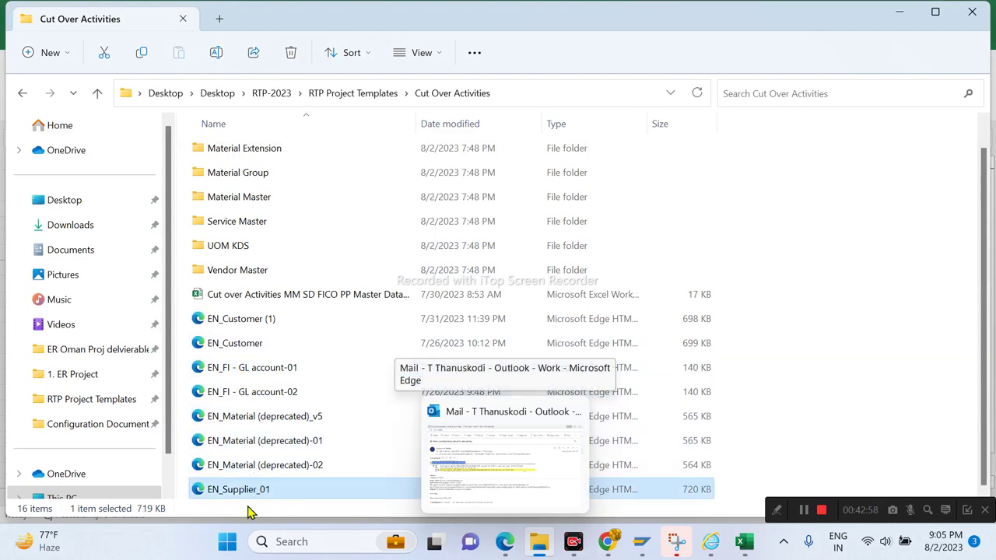
pyautogui.click(778, 337)
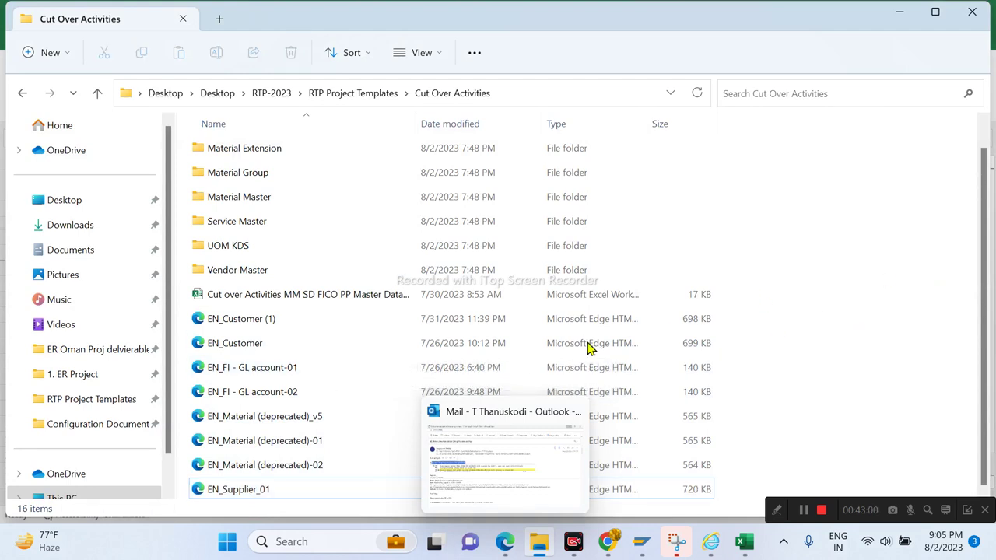
# Open FS_MM_FORM_11- Purchase Order Print from the Functional Specification folder in RTP Project Templates
pyautogui.click(24, 94)
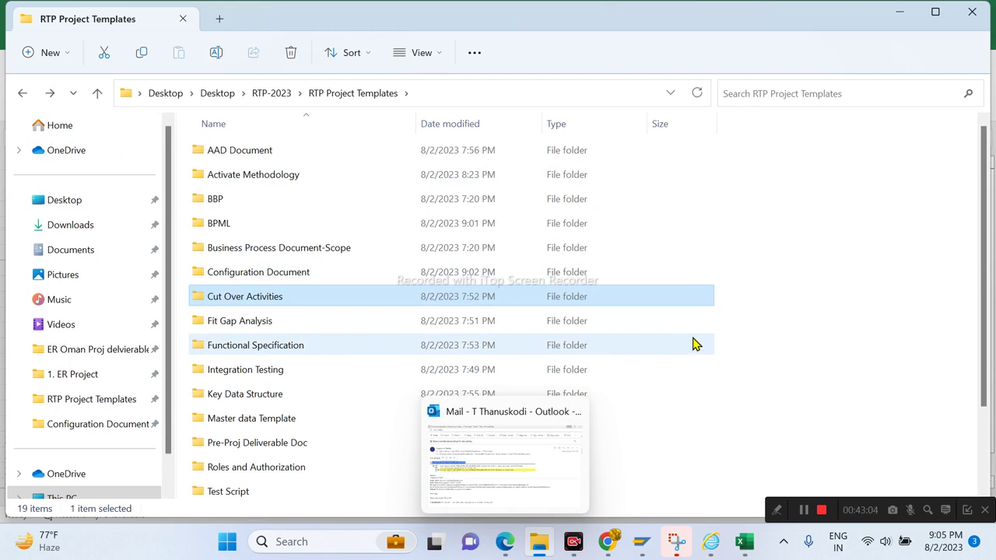
pyautogui.doubleClick(280, 347)
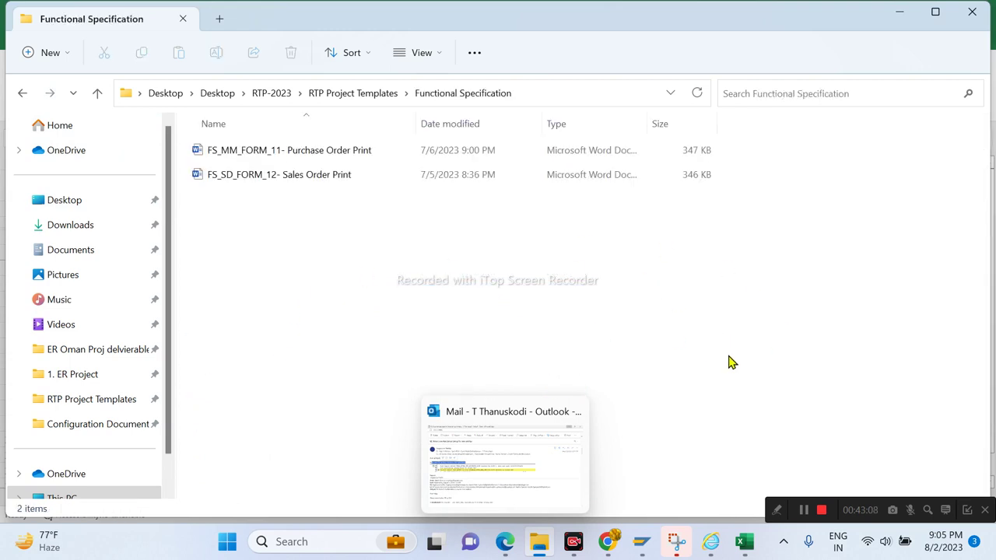
pyautogui.press('super+d')
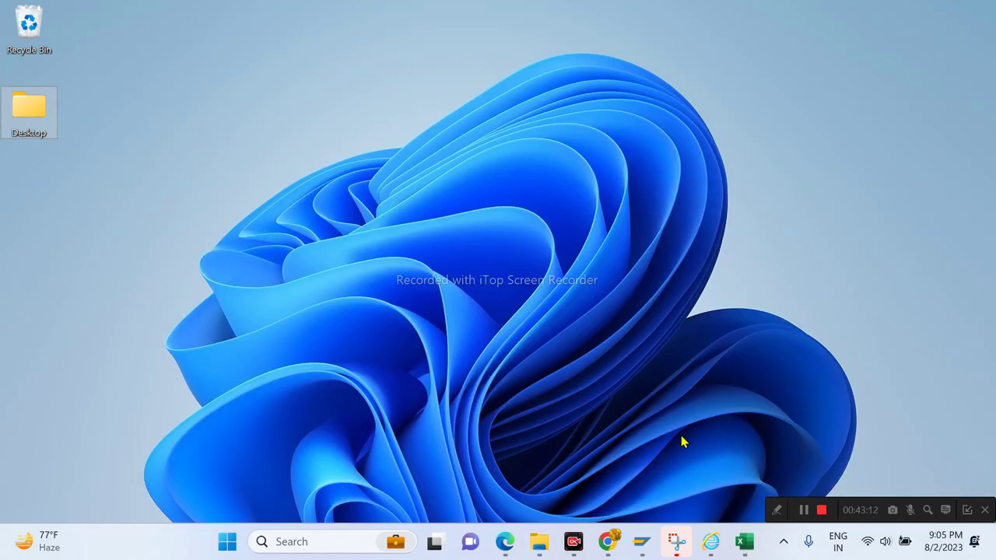
pyautogui.click(543, 544)
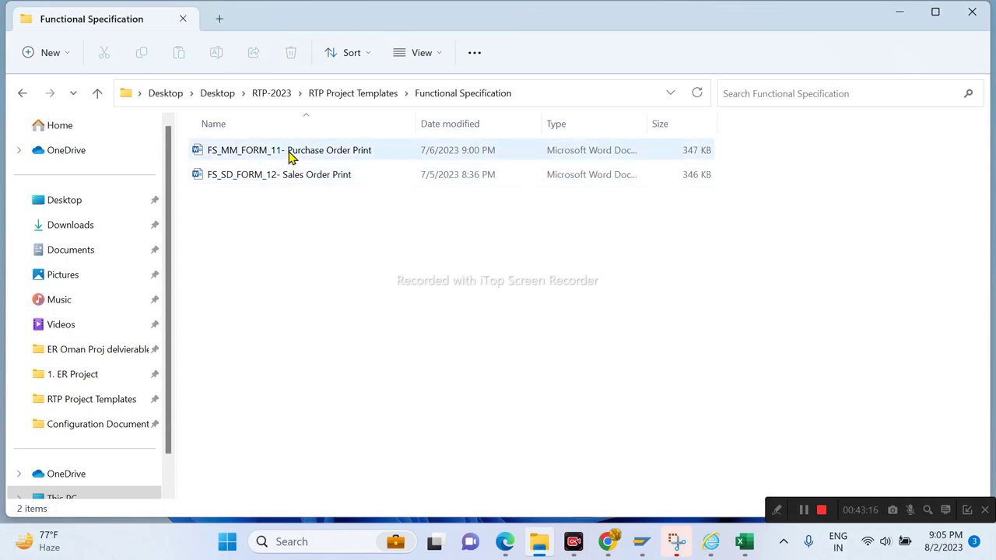
pyautogui.doubleClick(293, 156)
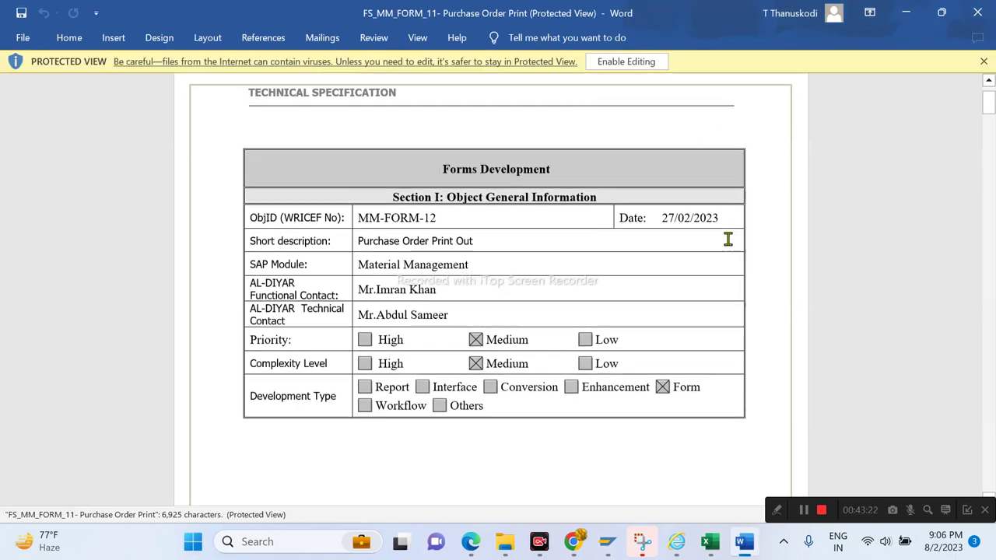
# Review the purchase order print specification's general information and table of contents
pyautogui.scroll(-15, 708, 319)
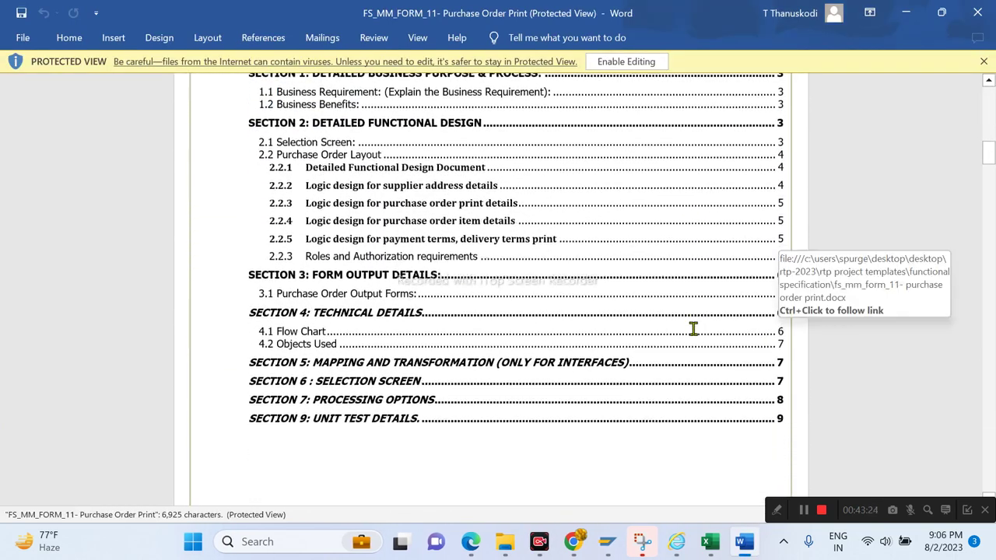
pyautogui.scroll(-1, 693, 329)
pyautogui.scroll(2, 693, 327)
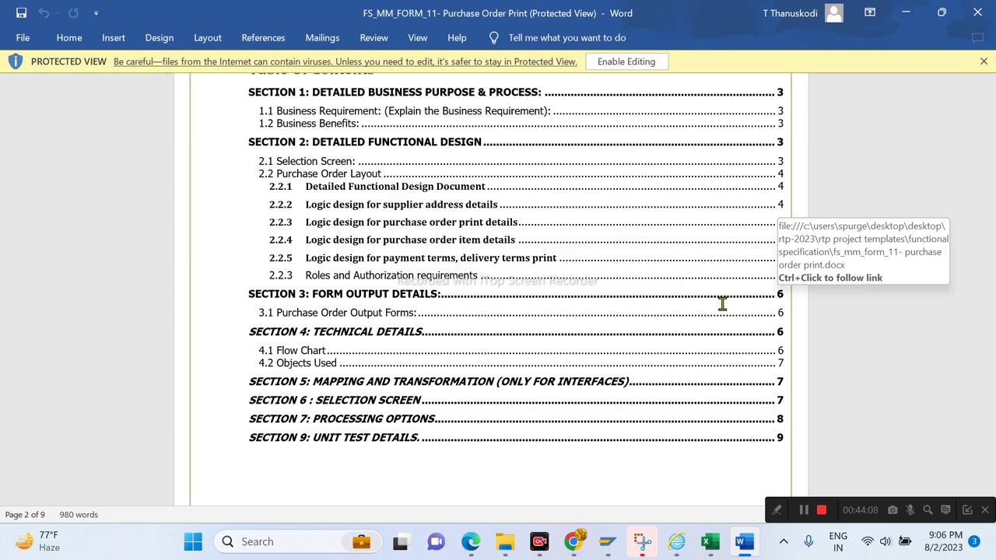
# Read the specification's business benefits, selection screen and purchase order layout sections
pyautogui.scroll(-12, 524, 371)
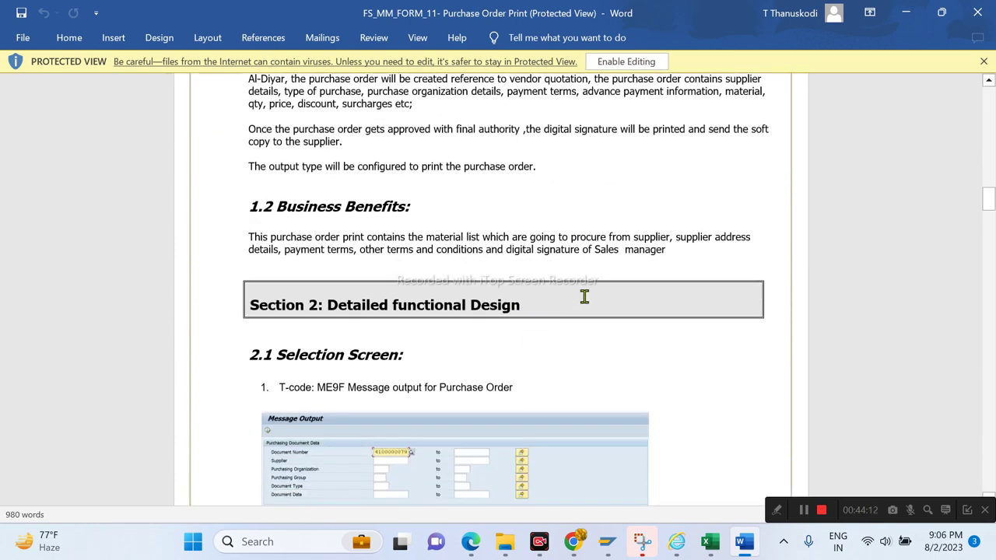
pyautogui.scroll(-10, 529, 351)
pyautogui.scroll(-10, 537, 355)
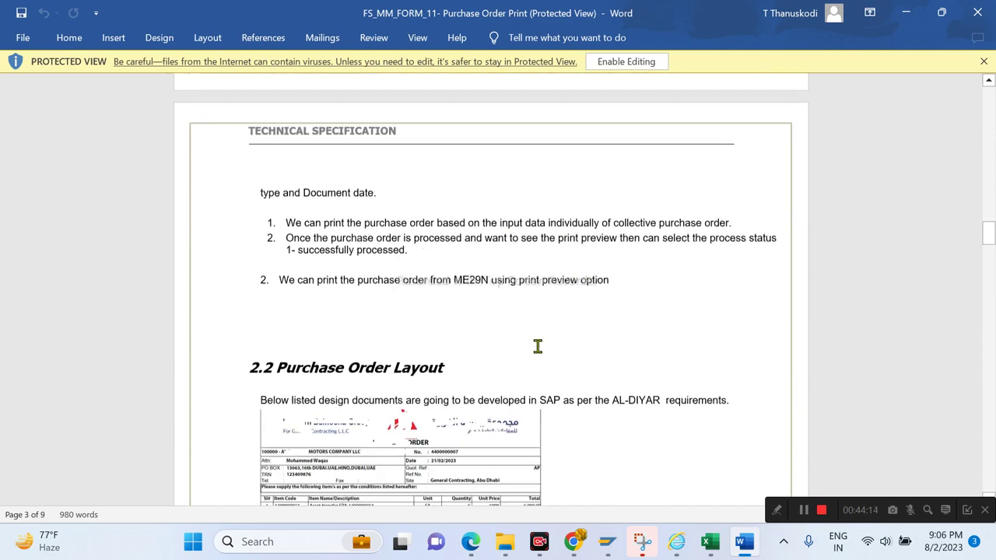
# Read the logic design sections for supplier address, purchase order print, item details, and payment and delivery terms
pyautogui.scroll(-5, 467, 307)
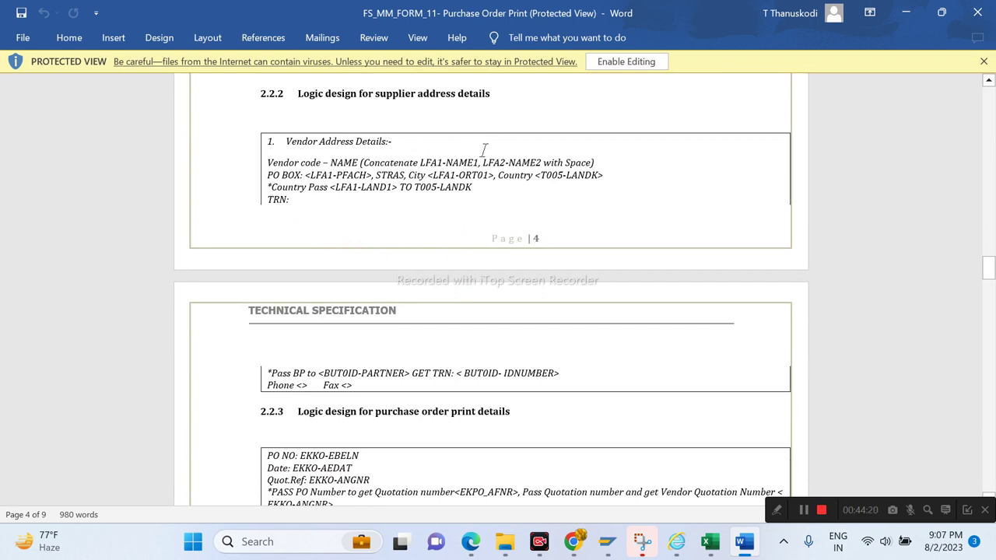
pyautogui.scroll(-1, 373, 294)
pyautogui.scroll(-2, 404, 311)
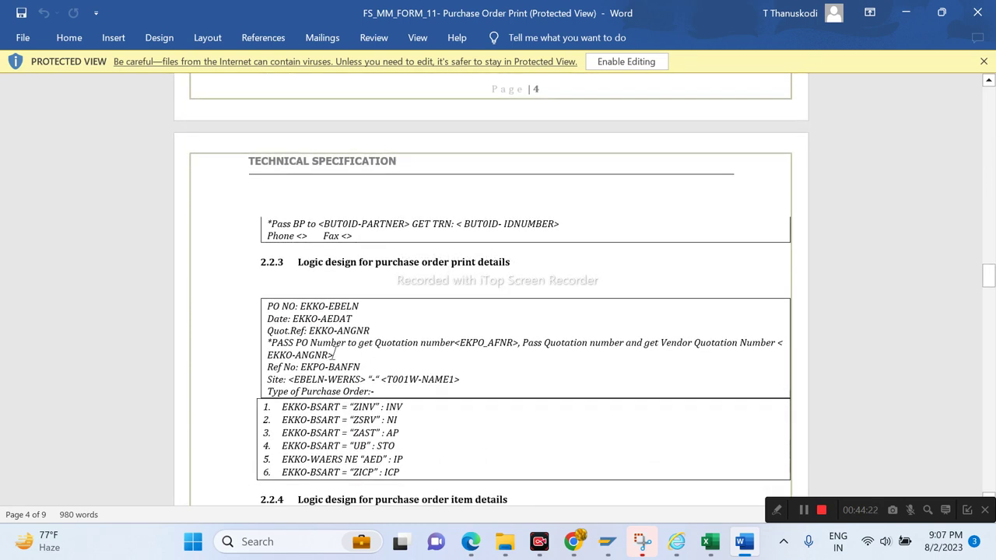
pyautogui.scroll(-4, 352, 312)
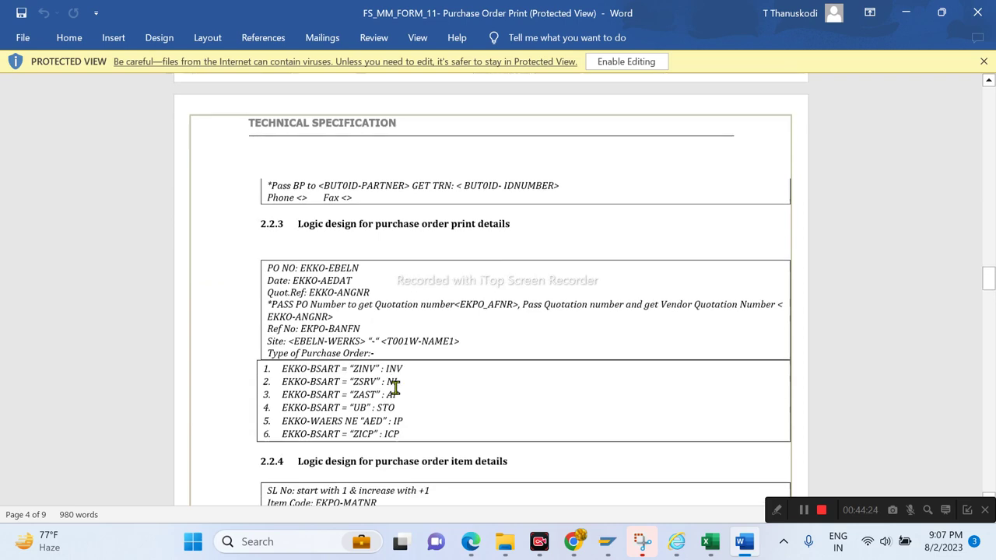
pyautogui.scroll(-8, 366, 270)
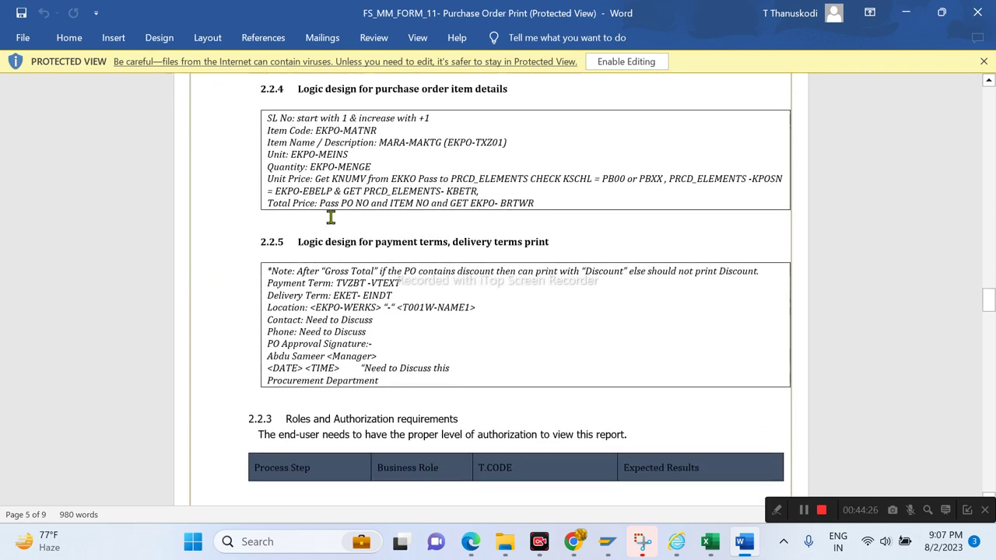
# Read the remaining specification sections on authorization, form output, objects used, selection screen, processing options and unit test details
pyautogui.scroll(-11, 366, 270)
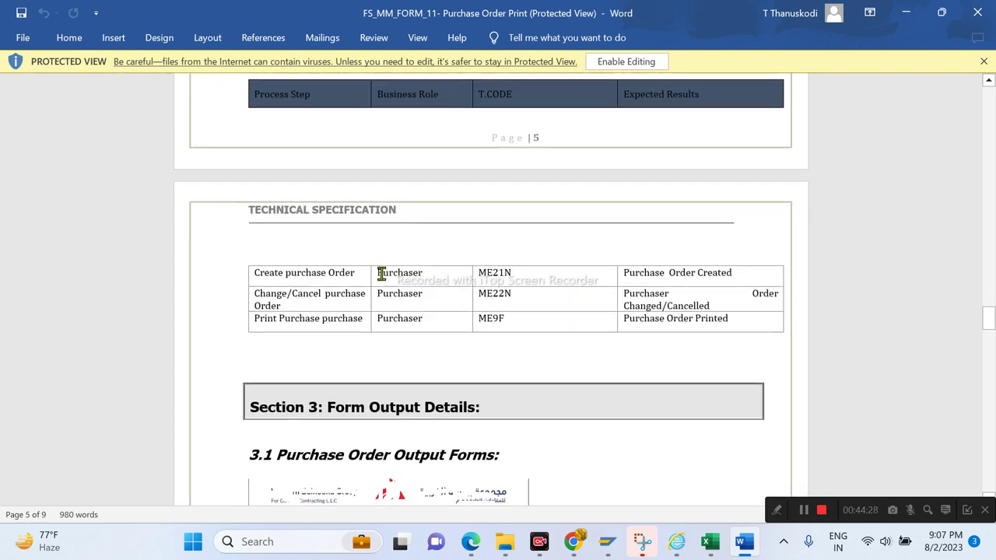
pyautogui.scroll(-14, 385, 282)
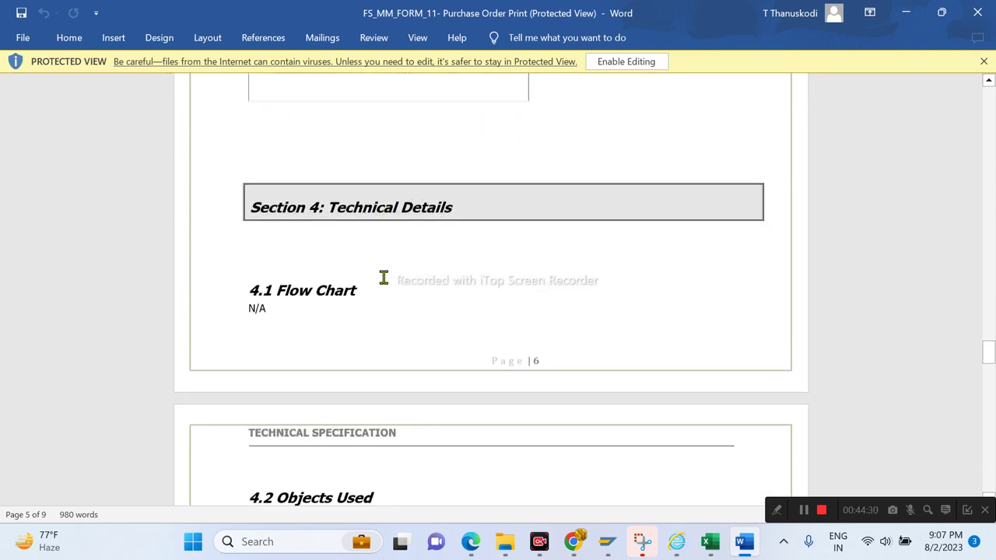
pyautogui.scroll(-2, 389, 278)
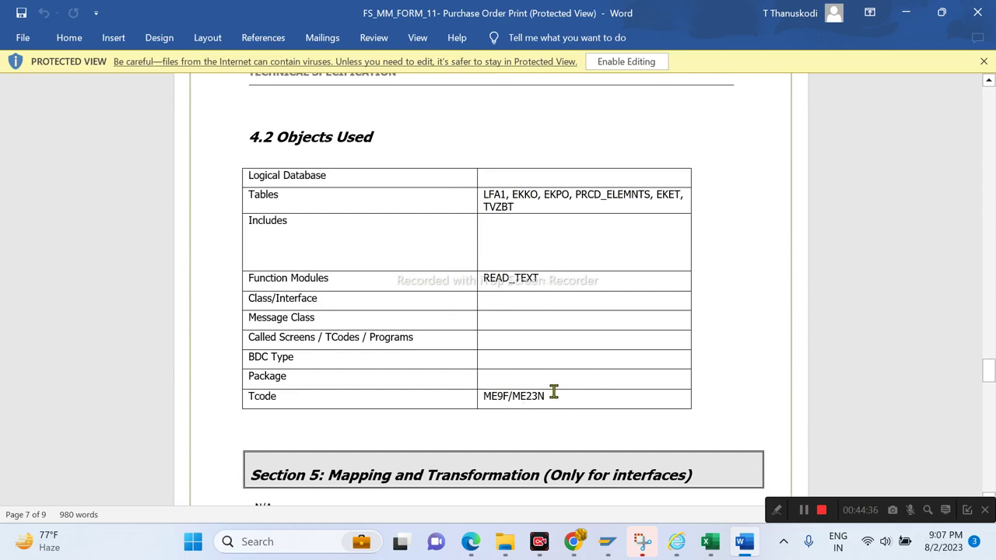
pyautogui.scroll(-16, 507, 396)
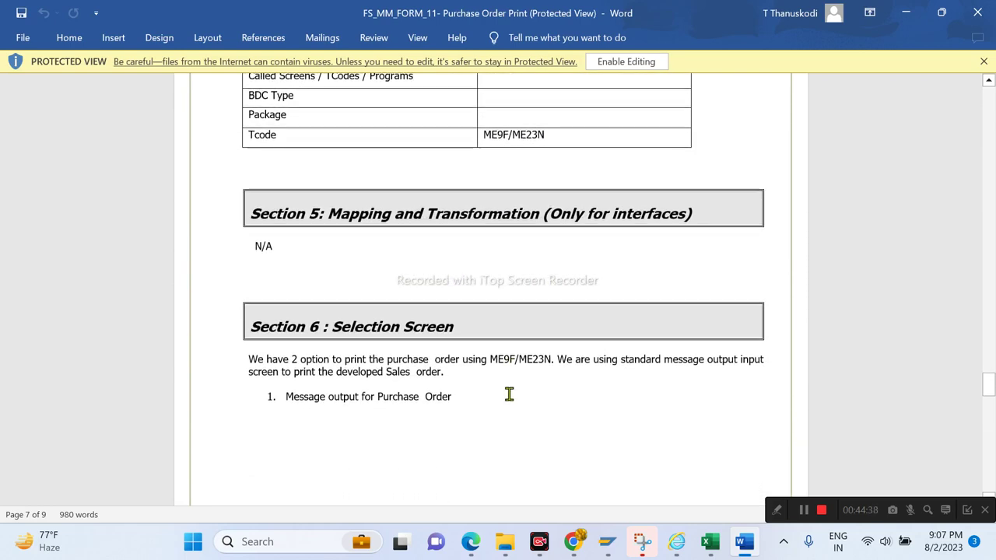
pyautogui.scroll(-16, 510, 400)
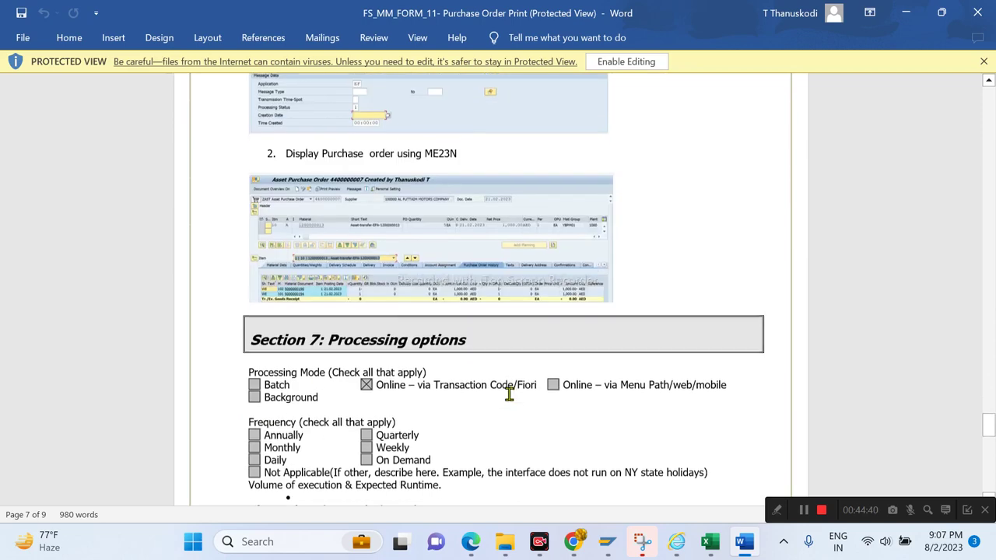
pyautogui.scroll(-15, 510, 394)
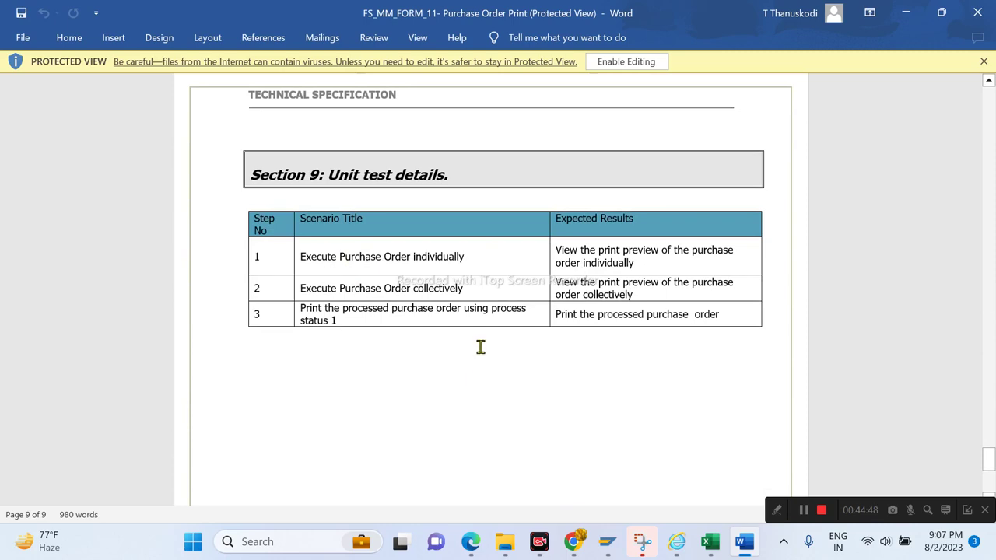
pyautogui.scroll(4, 430, 380)
pyautogui.scroll(12, 434, 381)
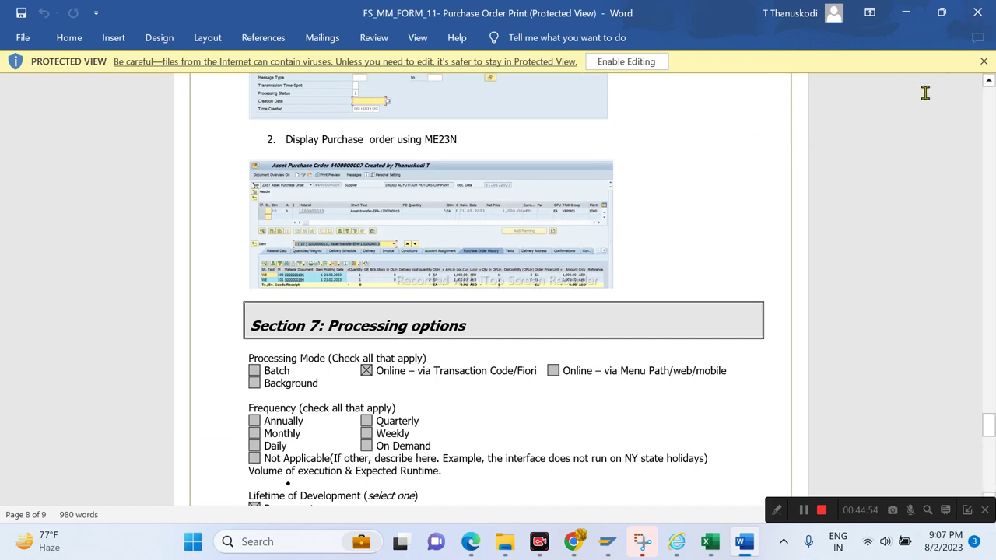
# Close the specification and open Arabian Construction MM_SD_FICO KDS from the Key Data Structure folder in RTP Project Templates
pyautogui.click(979, 14)
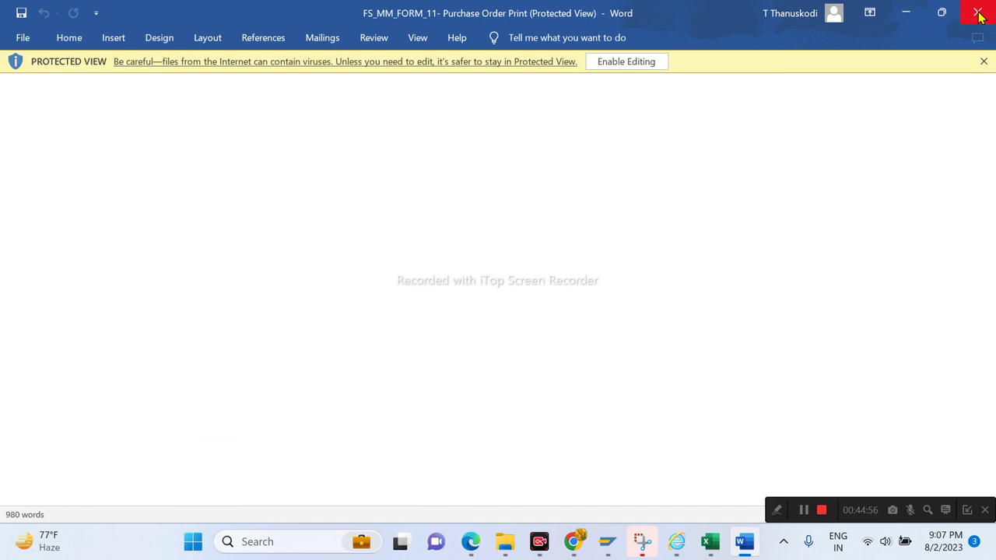
pyautogui.click(22, 93)
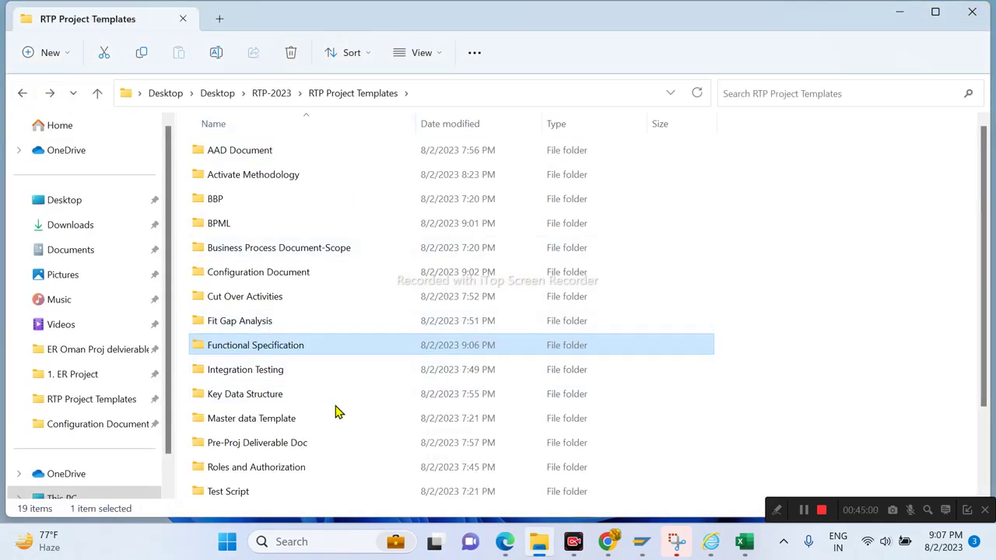
pyautogui.doubleClick(262, 396)
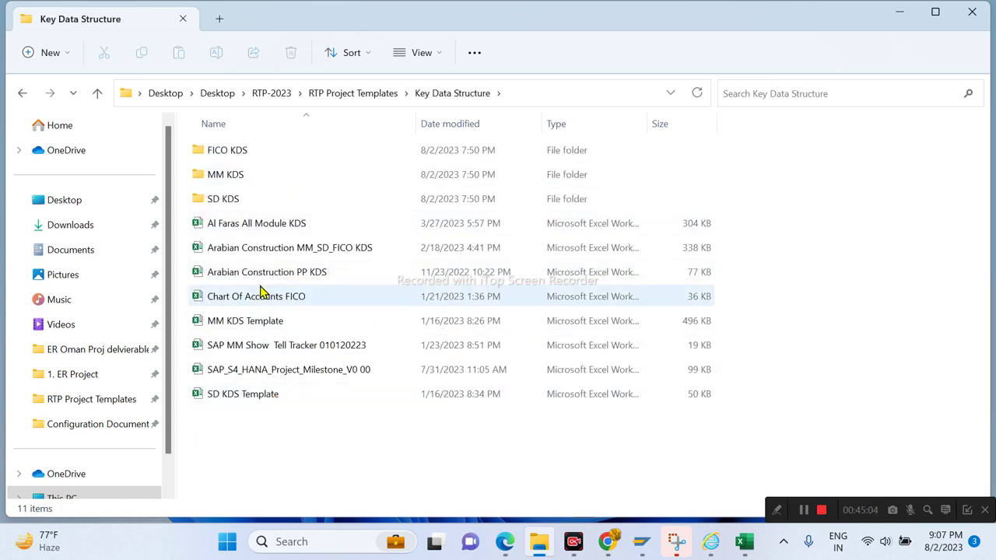
pyautogui.click(275, 255)
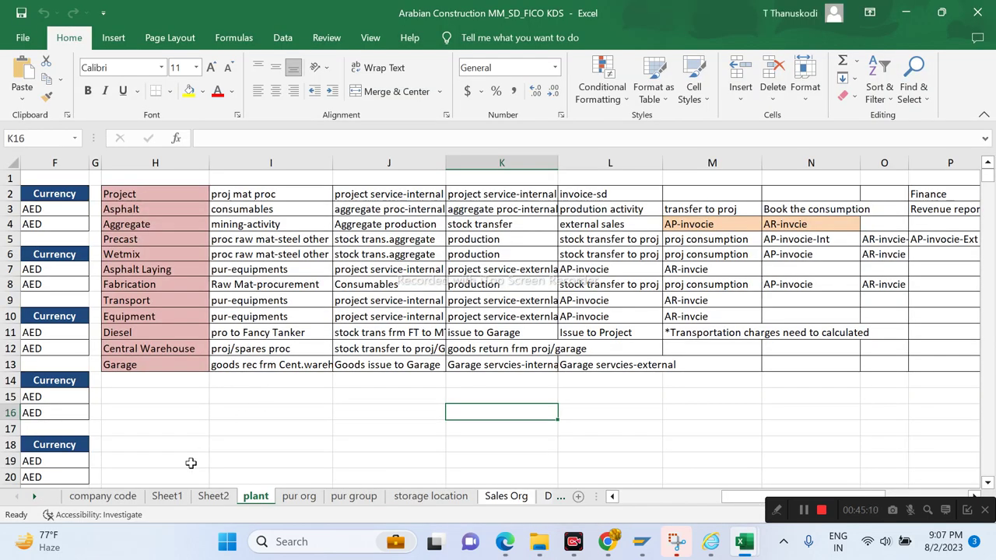
# Review the company code, plant, pur org, pur group and storage location sheets of the KDS workbook
pyautogui.click(117, 498)
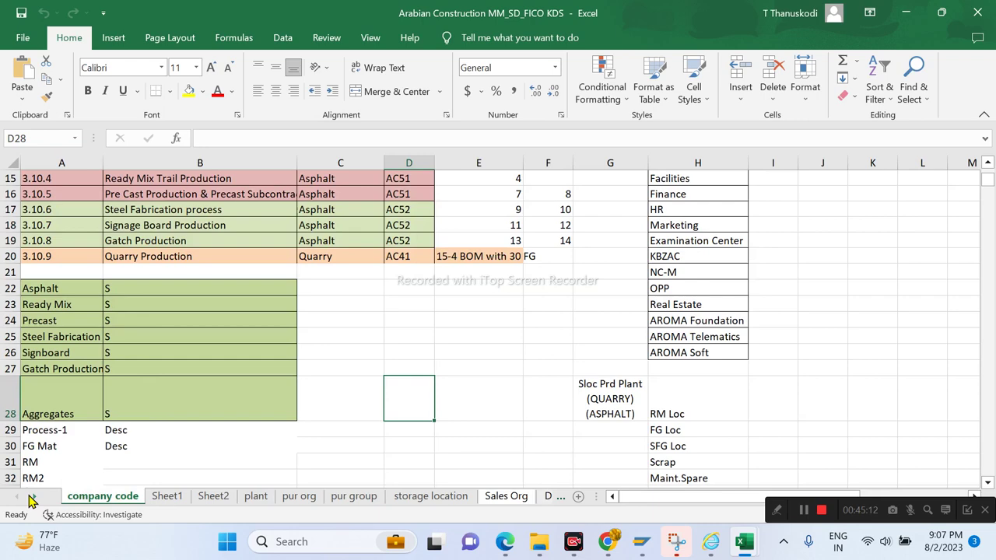
pyautogui.click(256, 497)
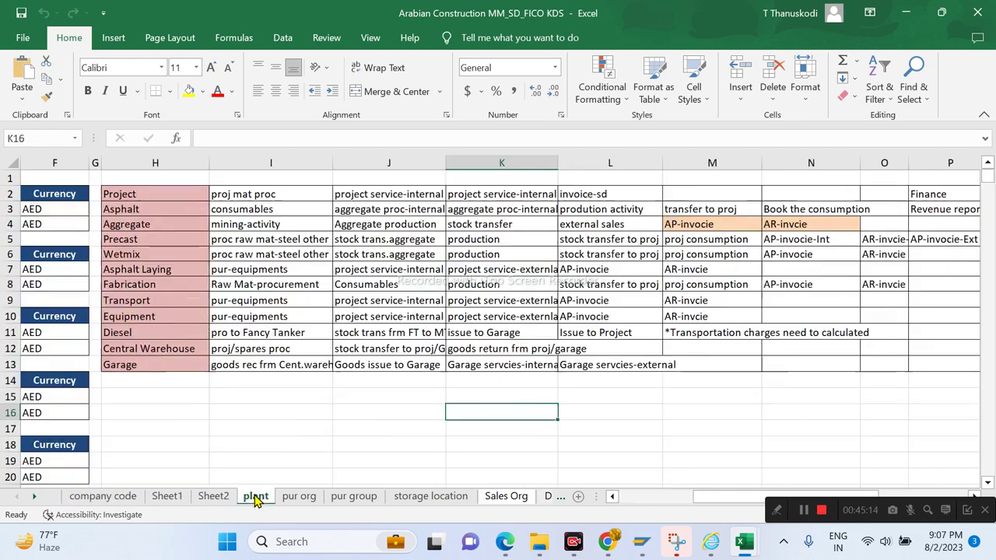
pyautogui.moveTo(745, 498); pyautogui.dragTo(619, 498)
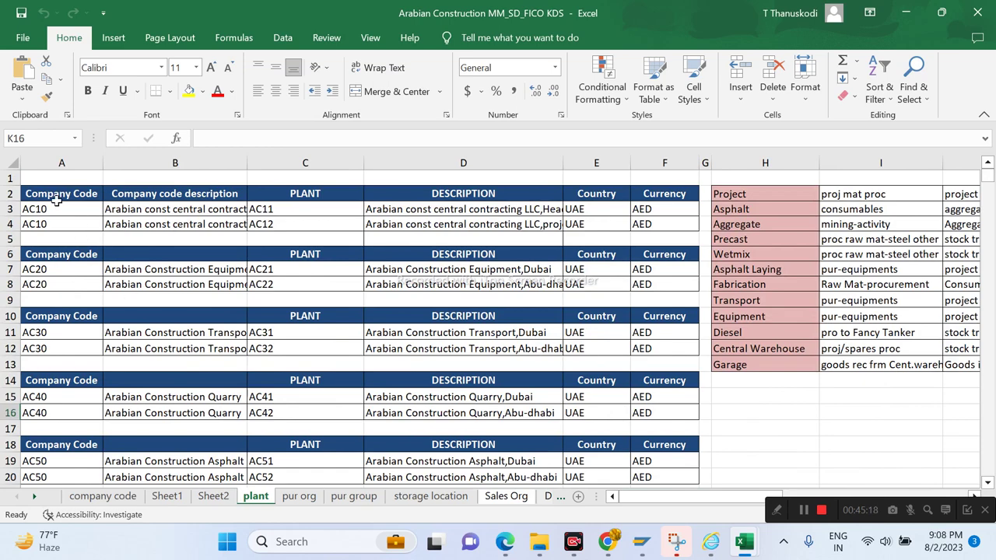
pyautogui.click(316, 500)
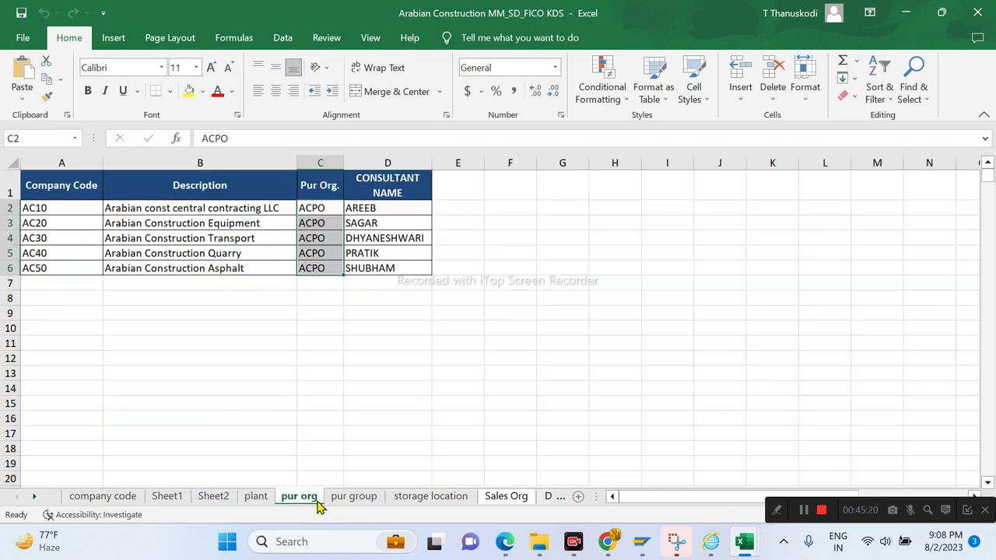
pyautogui.click(347, 500)
pyautogui.click(426, 500)
# Review the Sales Org, Dist Channel, Division and Sales area sheets of the KDS workbook
pyautogui.click(507, 500)
pyautogui.click(551, 502)
pyautogui.click(544, 502)
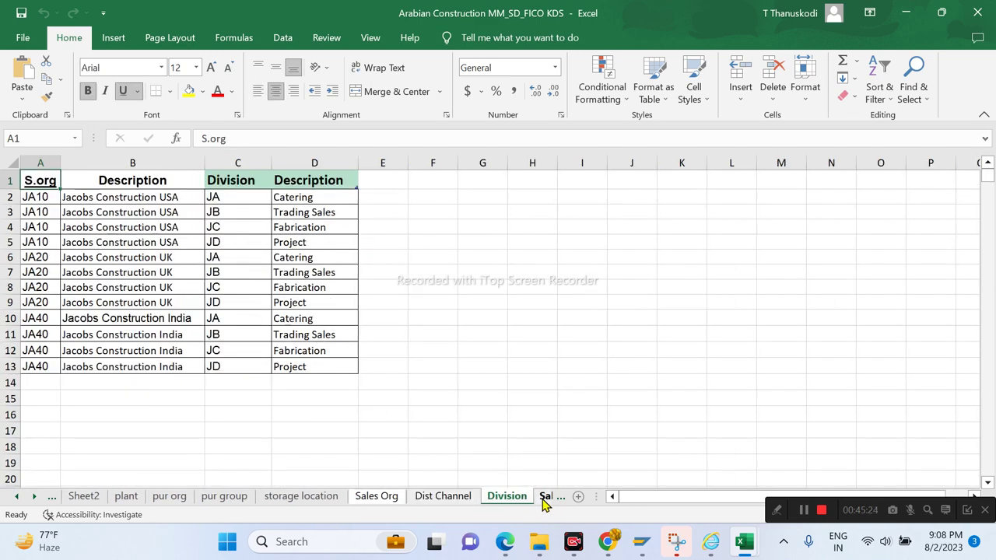
pyautogui.click(546, 498)
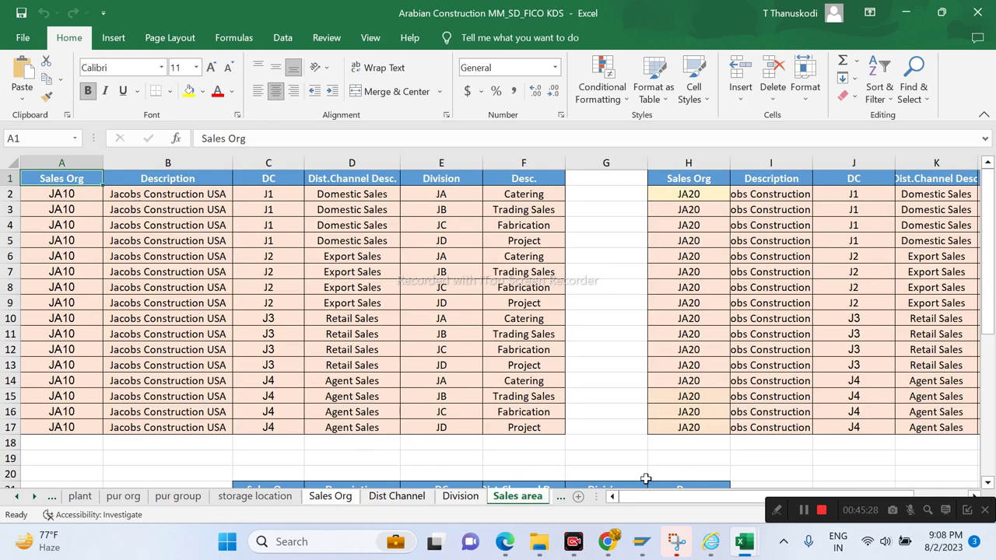
# Open AROMA_MM_KDS-KEY DATA STRUCTURE_V0 00 from the MM KDS subfolder of Key Data Structure
pyautogui.moveTo(539, 542)
pyautogui.click(515, 483)
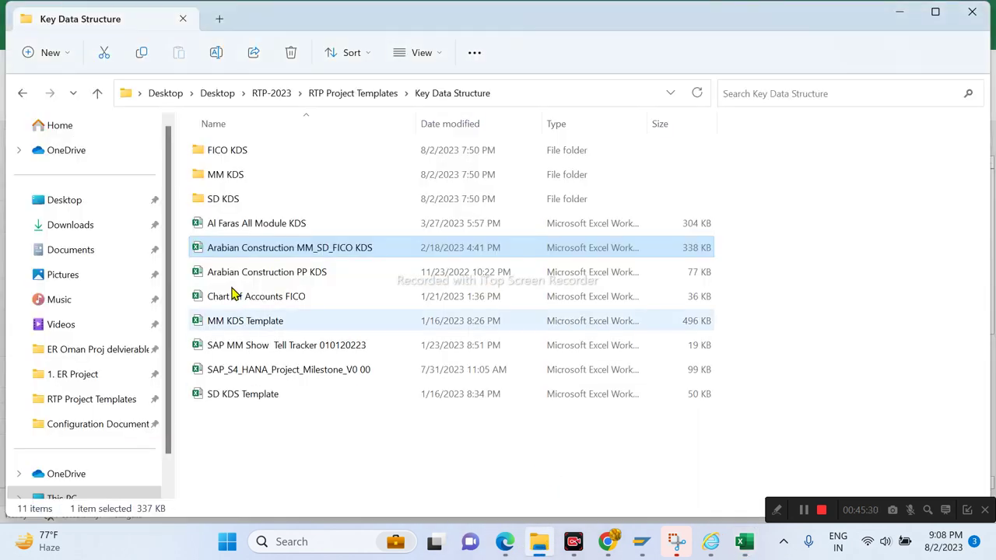
pyautogui.doubleClick(224, 176)
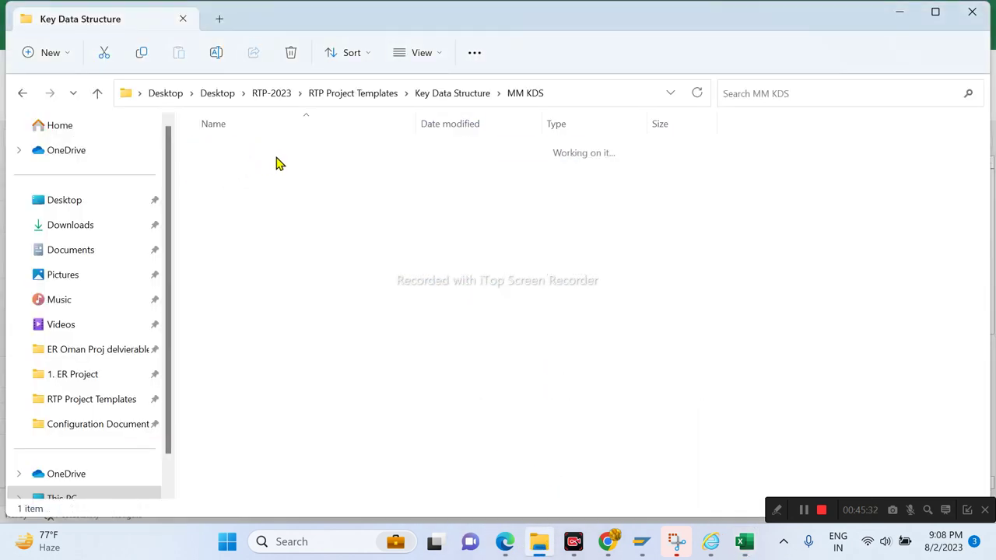
pyautogui.doubleClick(260, 155)
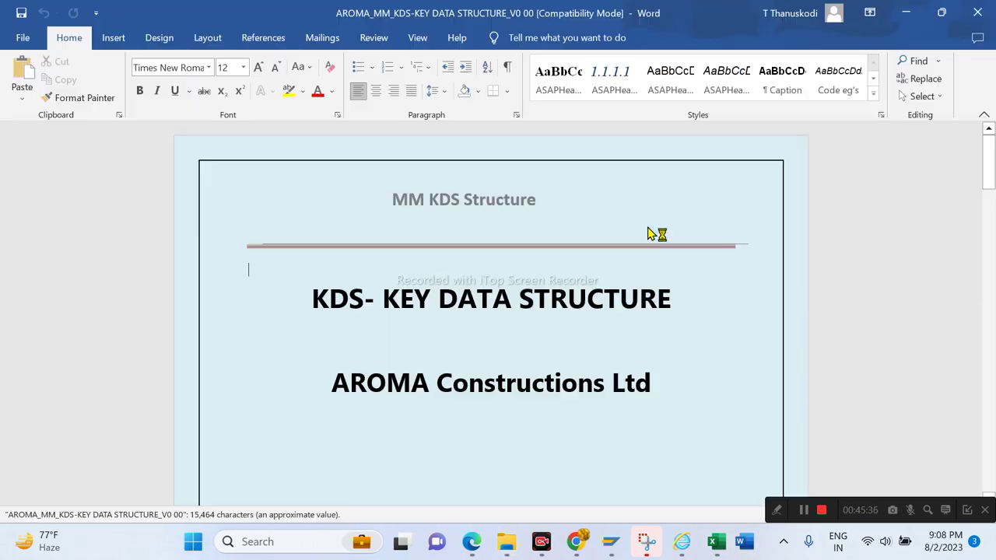
# Read the MM key data structure document from its index through the storage location, purchase organization and purchasing group sections
pyautogui.scroll(-5, 612, 319)
pyautogui.scroll(-15, 613, 375)
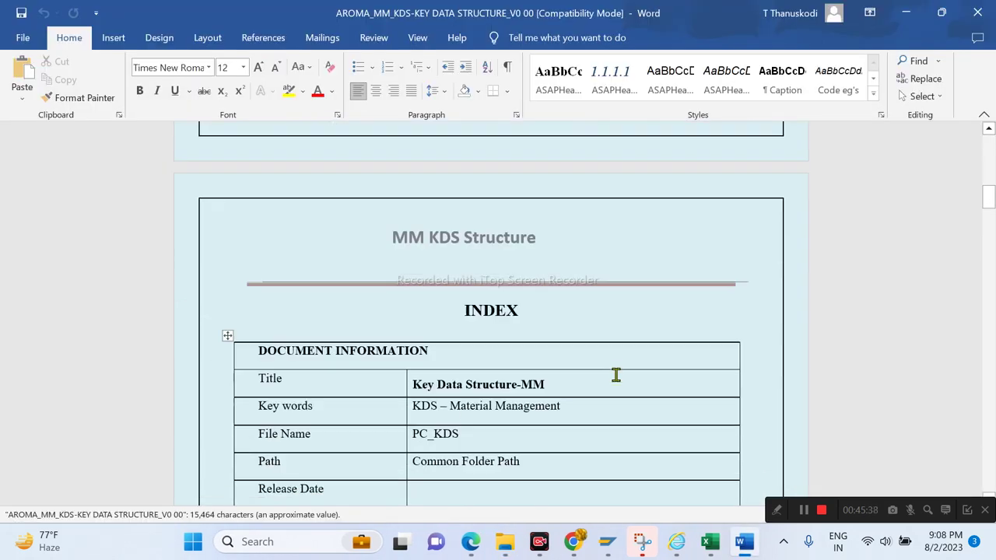
pyautogui.scroll(-15, 615, 376)
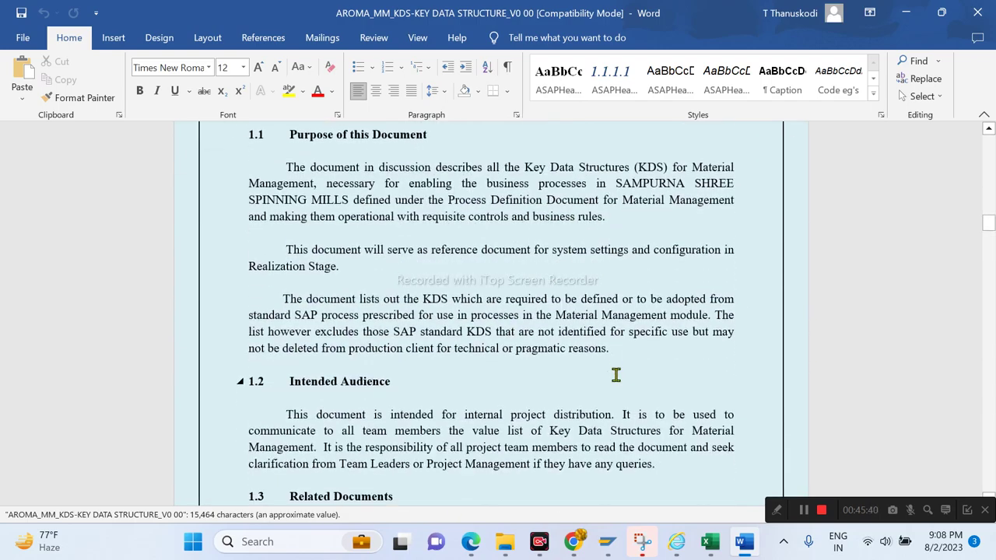
pyautogui.scroll(-15, 616, 376)
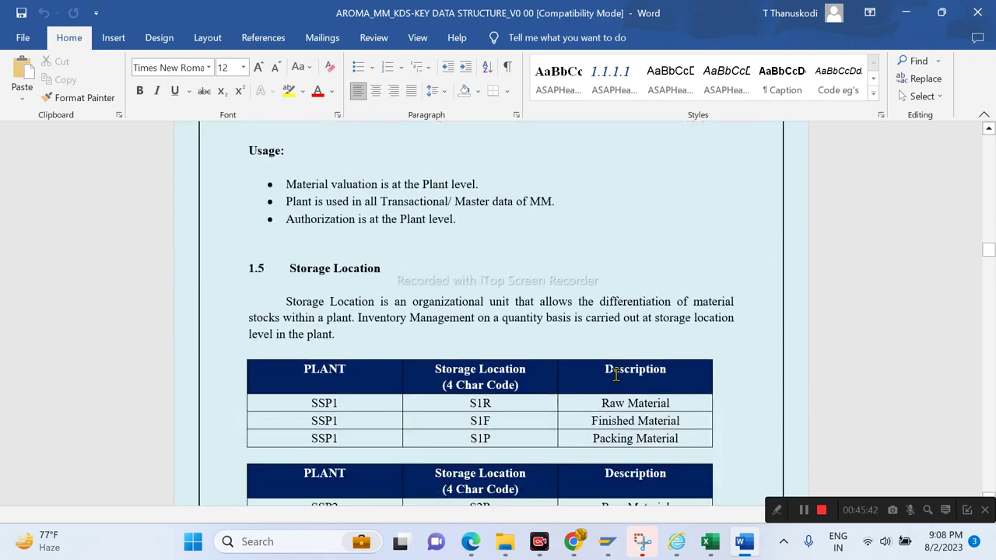
pyautogui.scroll(-15, 616, 377)
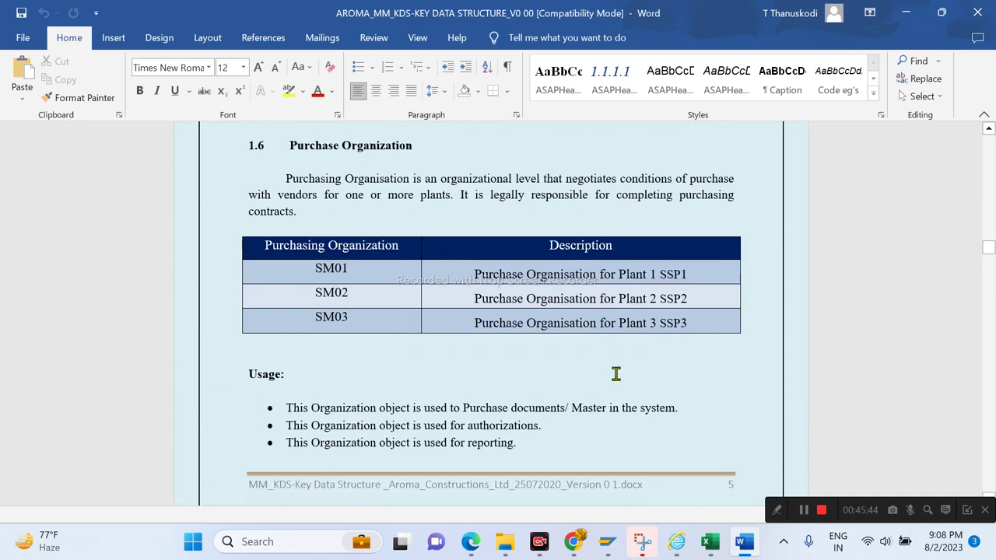
pyautogui.scroll(-15, 616, 376)
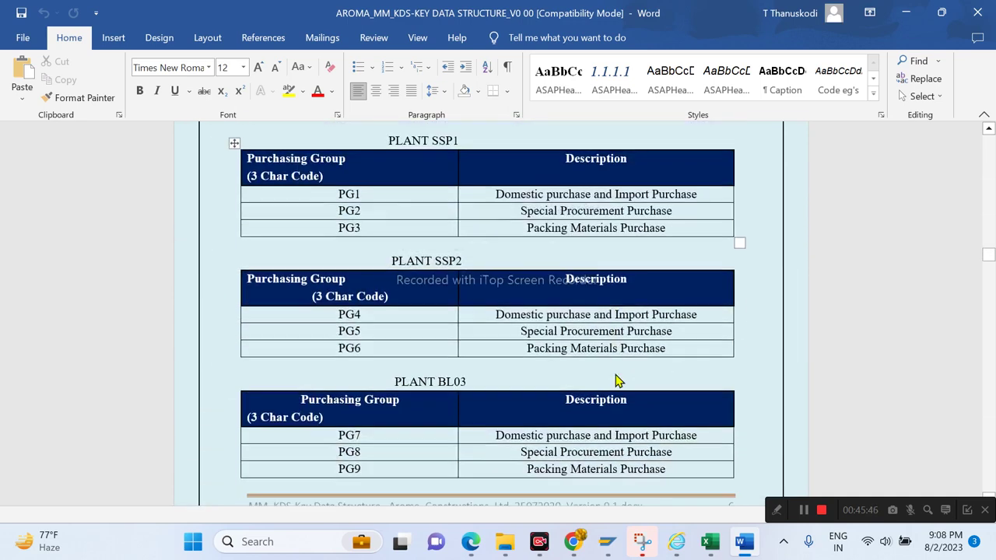
pyautogui.scroll(-2, 614, 372)
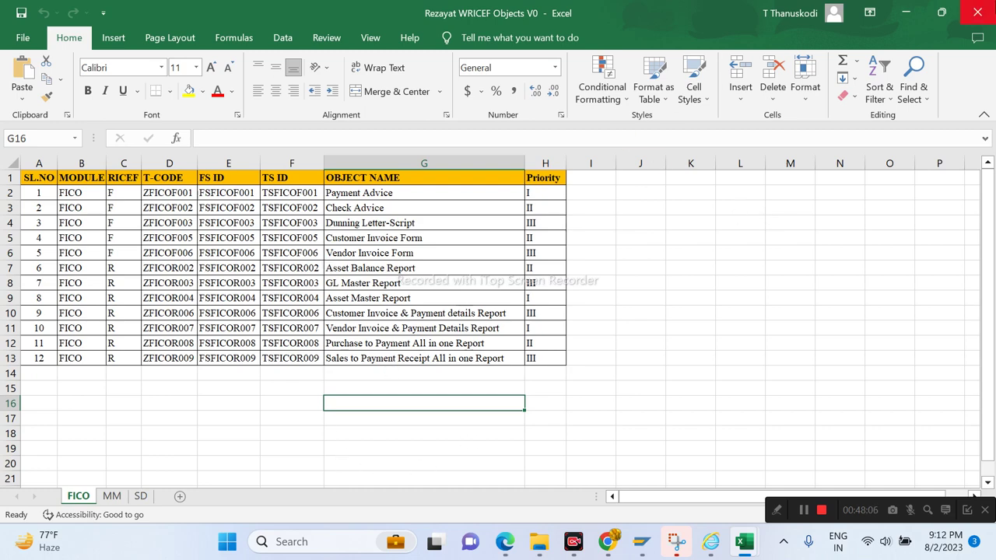
# Review the MM and SD object lists in the Rezayat WRICEF Objects V0 workbook
pyautogui.click(111, 495)
pyautogui.click(306, 346)
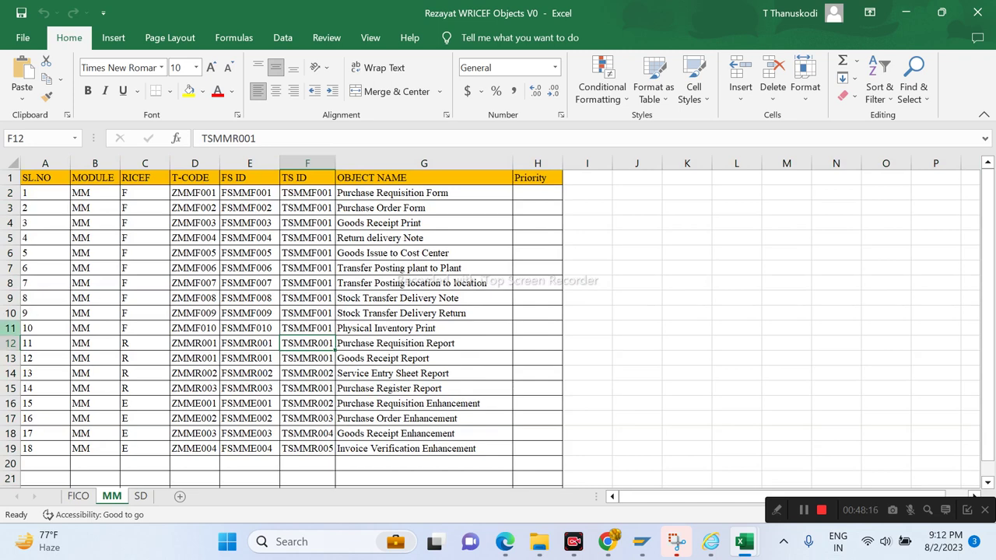
pyautogui.click(141, 495)
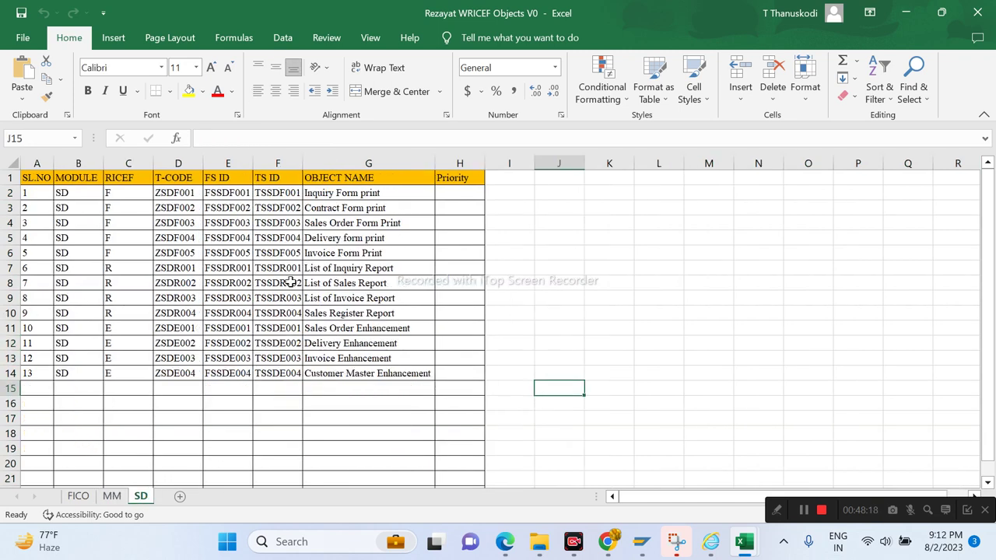
pyautogui.click(355, 204)
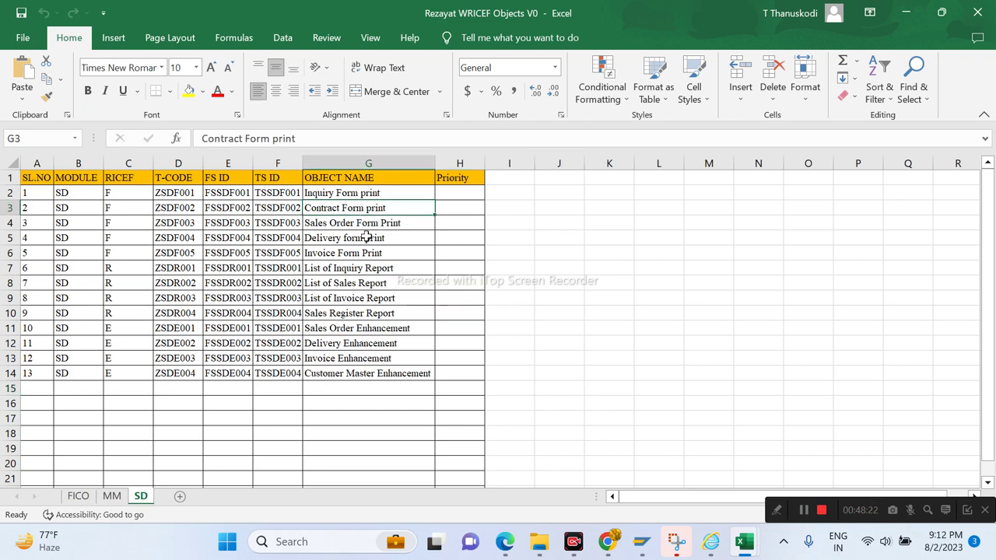
pyautogui.click(363, 223)
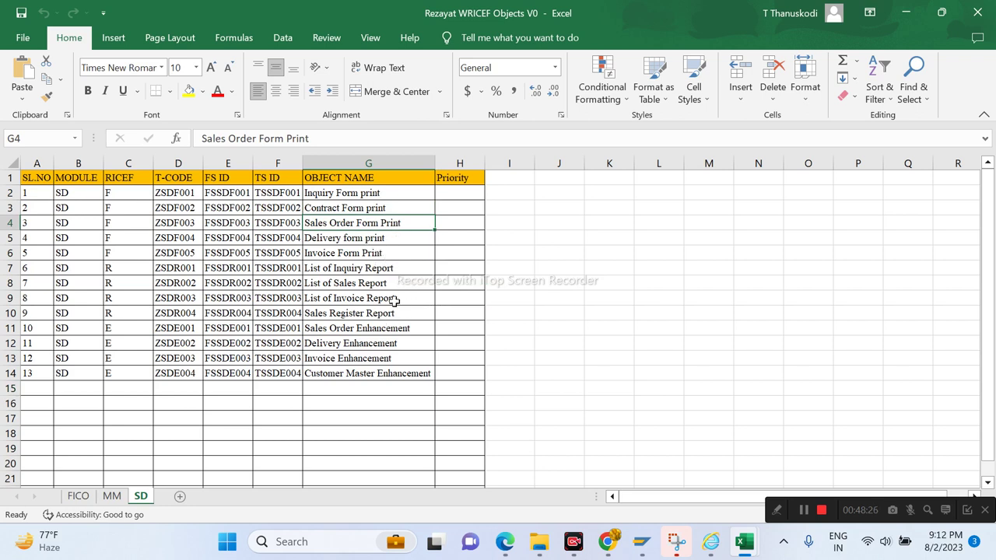
# Examine the form, report and enhancement entries in the RICEF column of the SD sheet
pyautogui.moveTo(109, 192); pyautogui.dragTo(106, 373)
pyautogui.moveTo(119, 264); pyautogui.dragTo(117, 281)
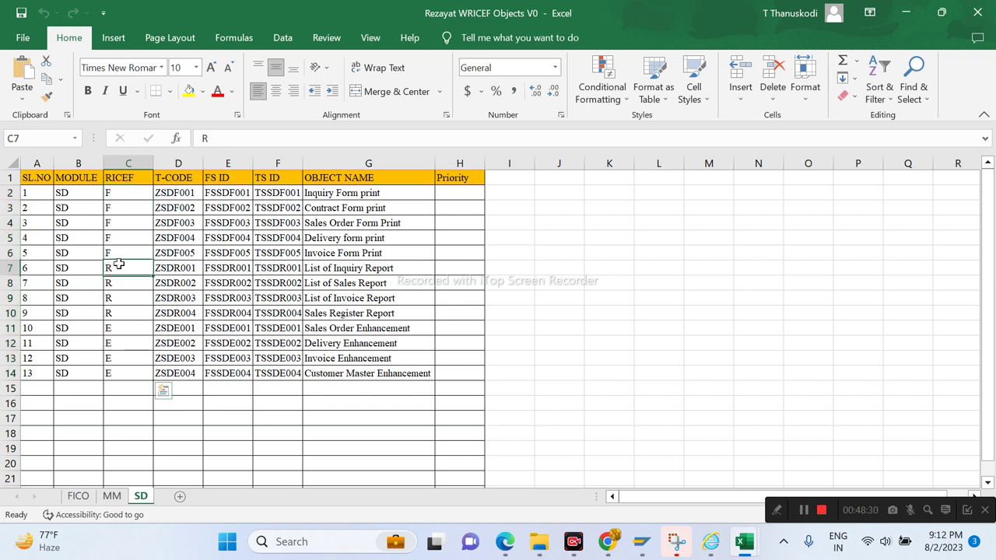
pyautogui.moveTo(121, 327); pyautogui.dragTo(124, 374)
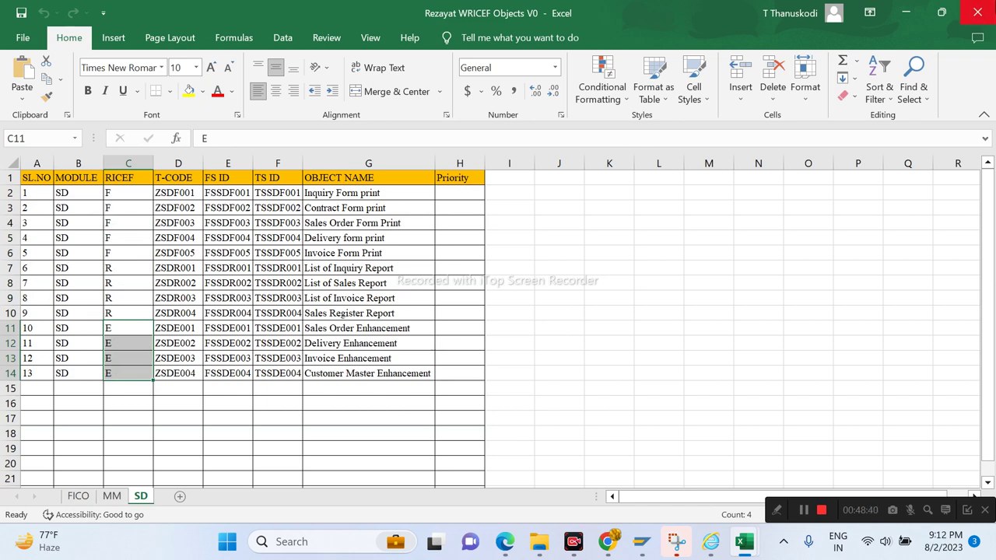
# Close the Rezayat WRICEF Objects and EN_Material workbooks and return to the RTP Project Templates folder
pyautogui.click(978, 13)
pyautogui.click(978, 13)
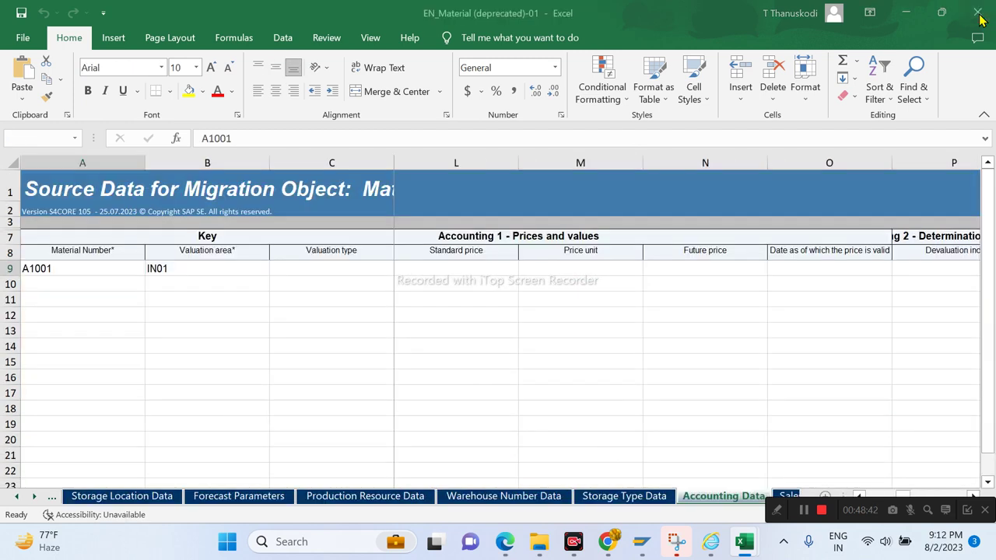
pyautogui.click(978, 13)
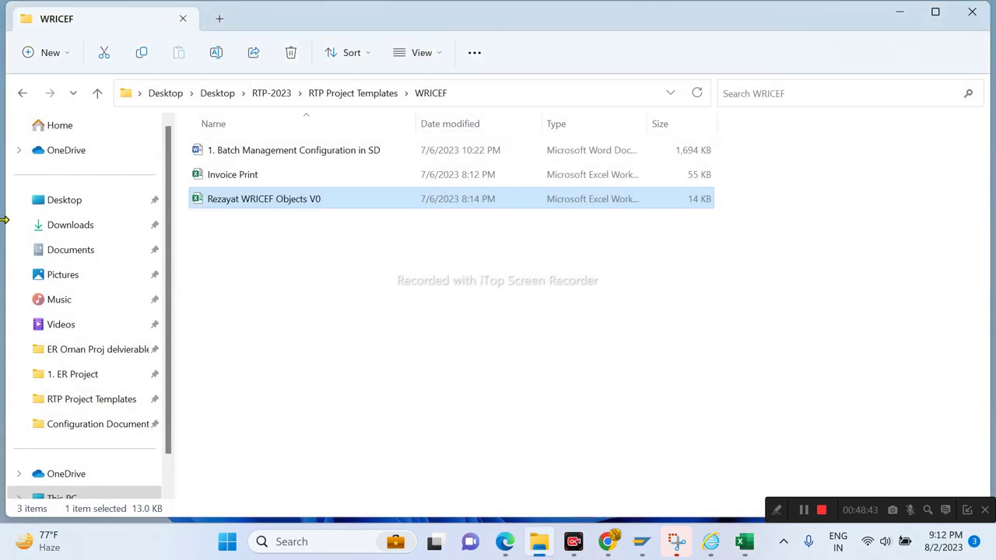
pyautogui.click(22, 92)
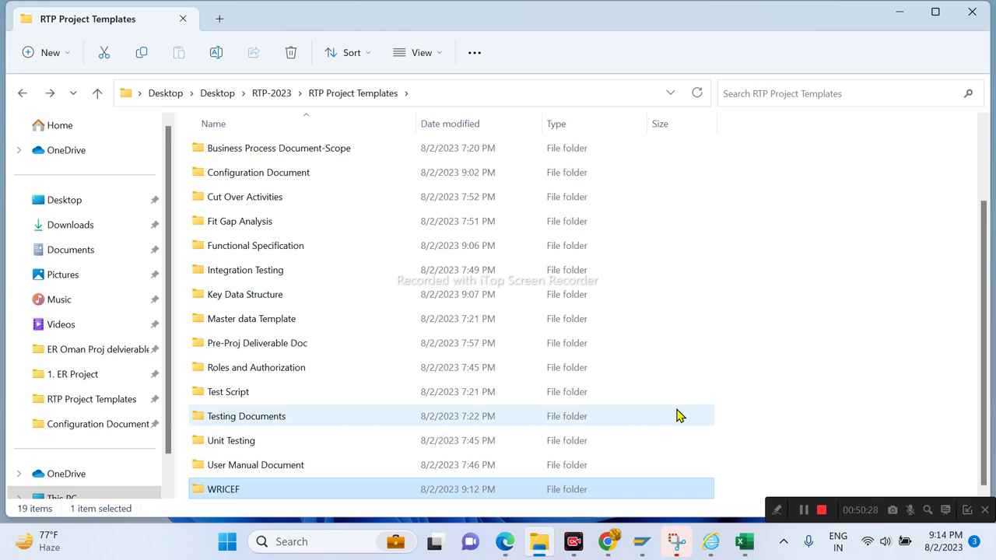
pyautogui.click(803, 509)
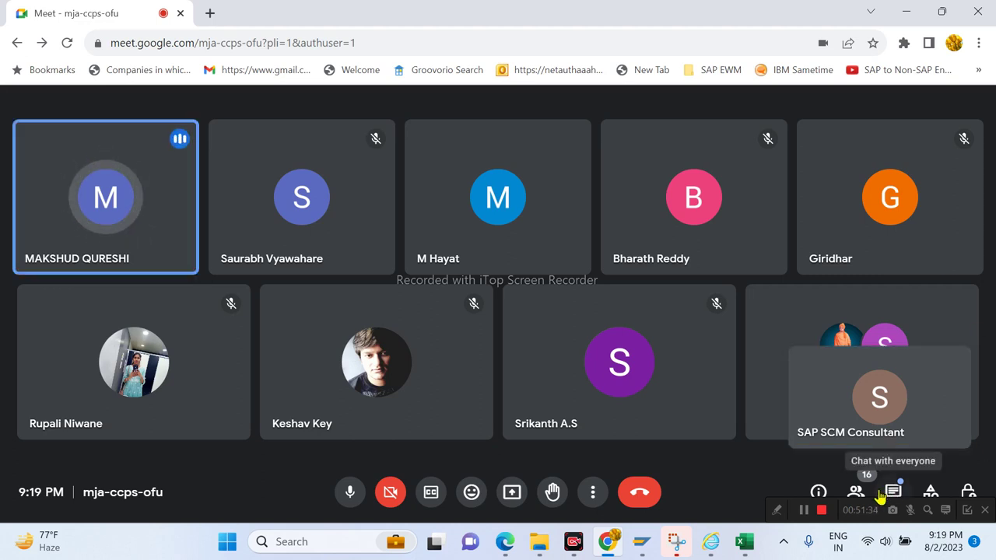
pyautogui.click(804, 510)
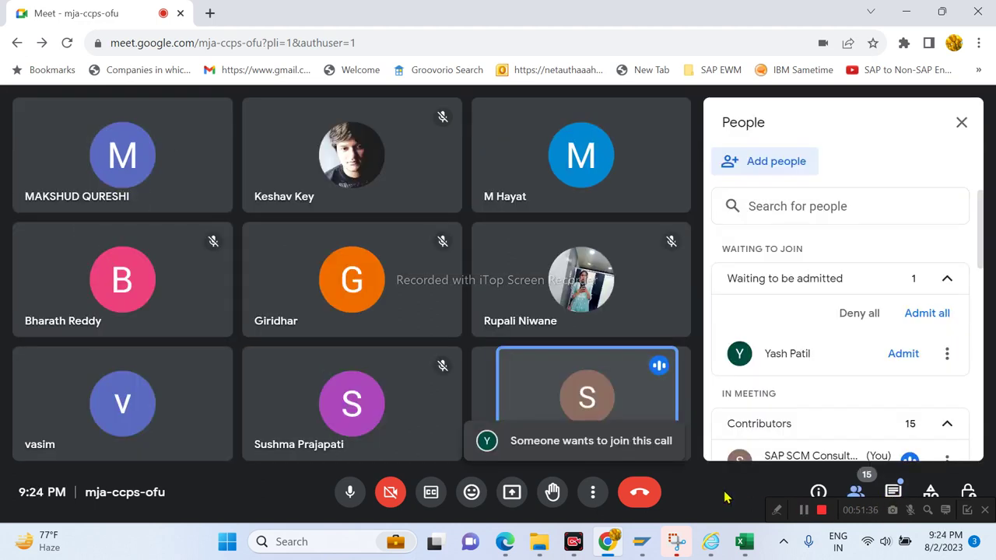